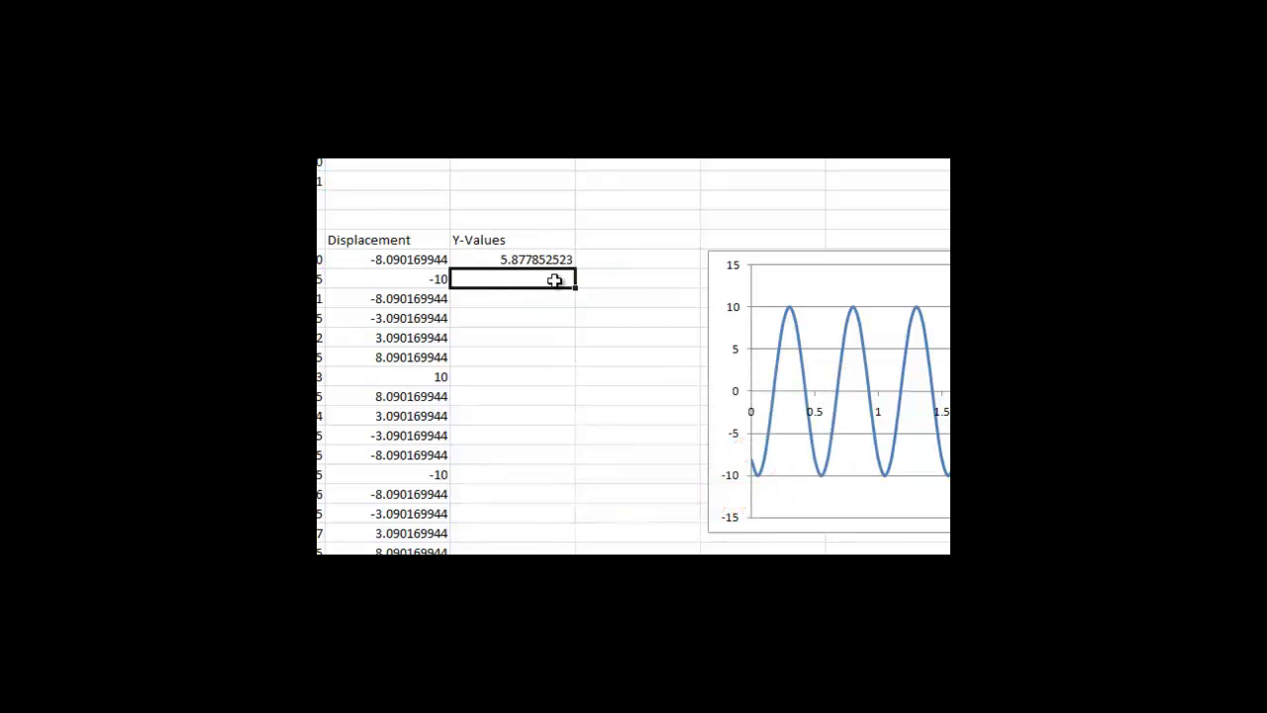
Step: Fill the Y-Values formula from D7 down to the time-2 row and recalculate with F9
left_click(566, 262)
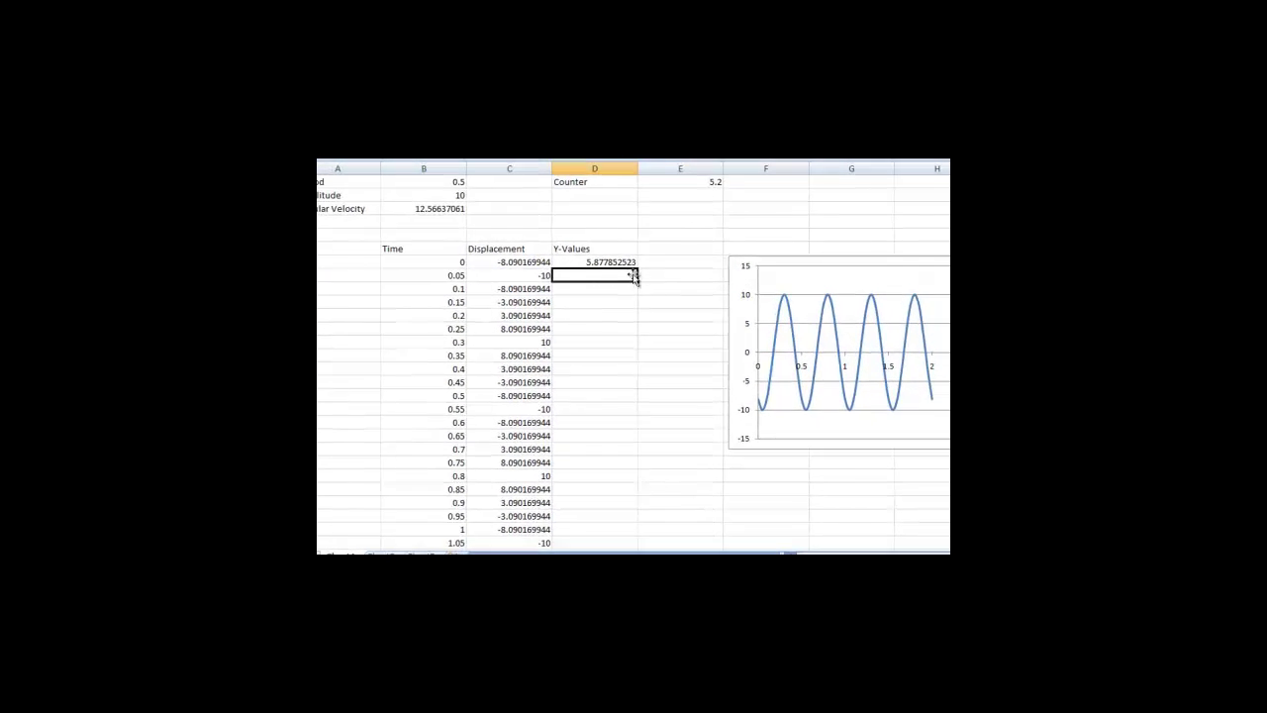
left_click_drag(636, 266, 636, 535)
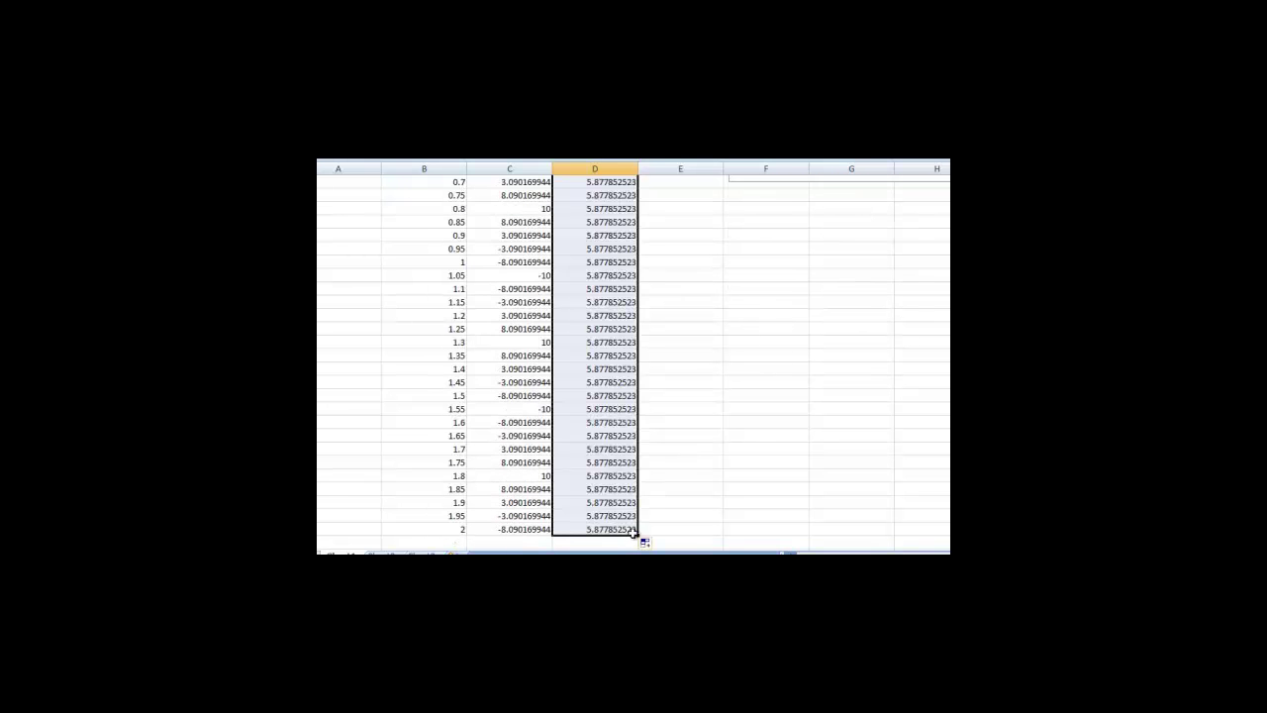
left_click(659, 504)
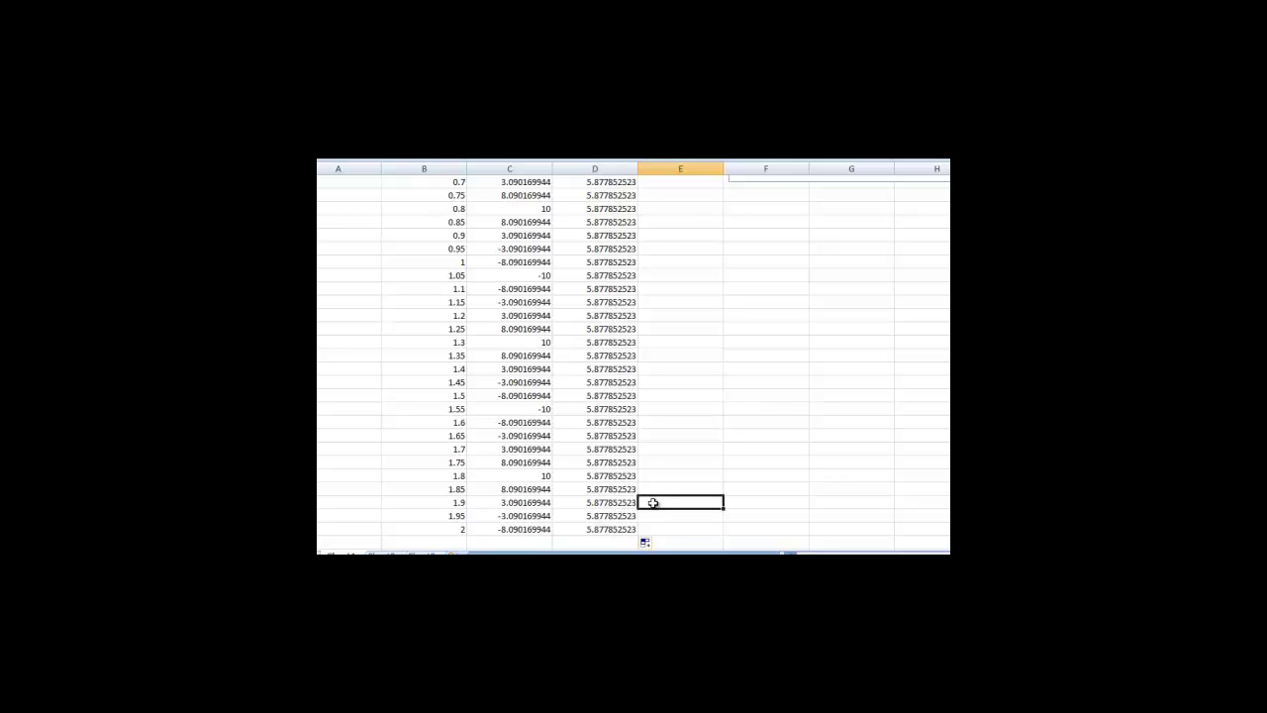
key("F9")
left_click(695, 529)
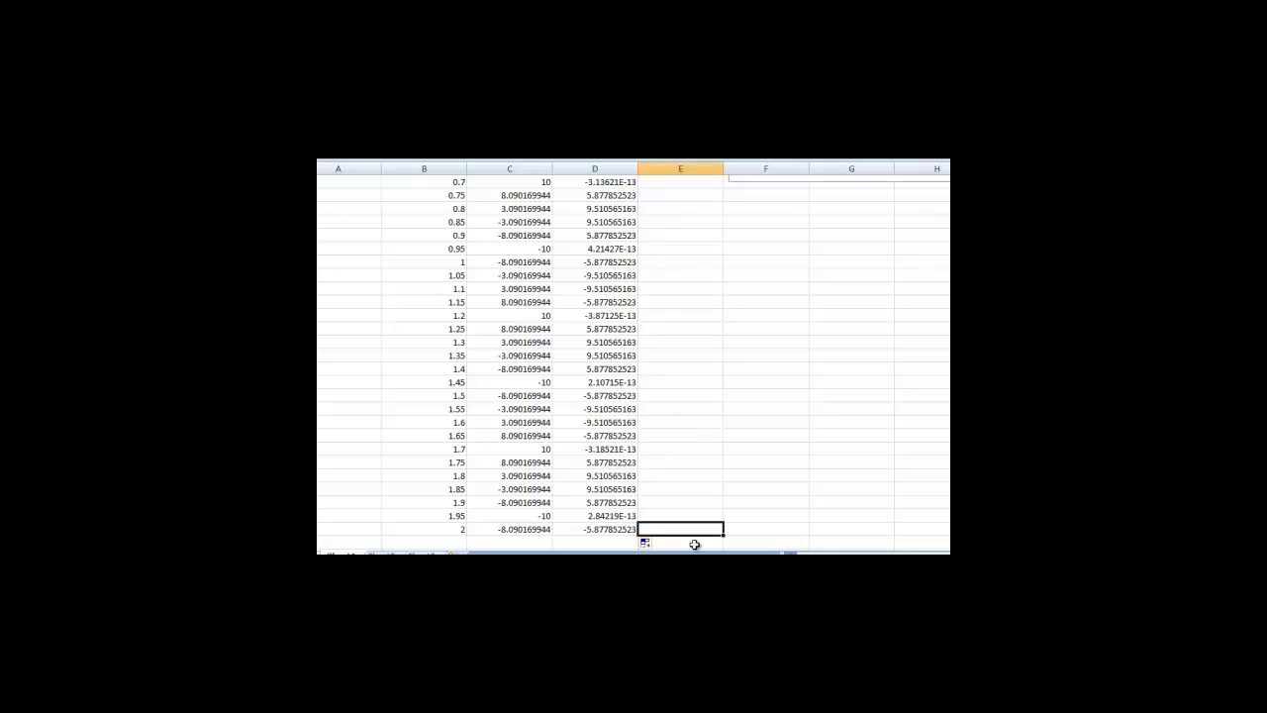
scroll(684, 511, "up", 7)
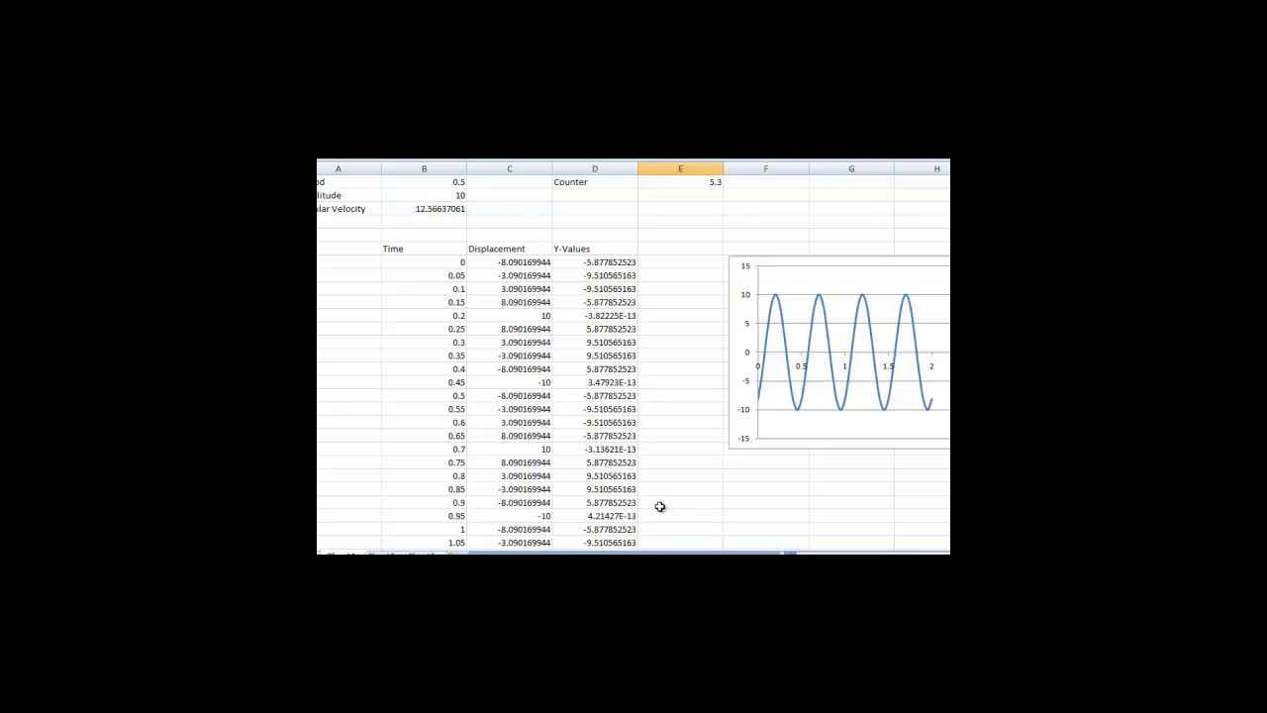
Step: Select the Time cells in column B together with the Y-Values cells in column D
left_click_drag(450, 263, 445, 529)
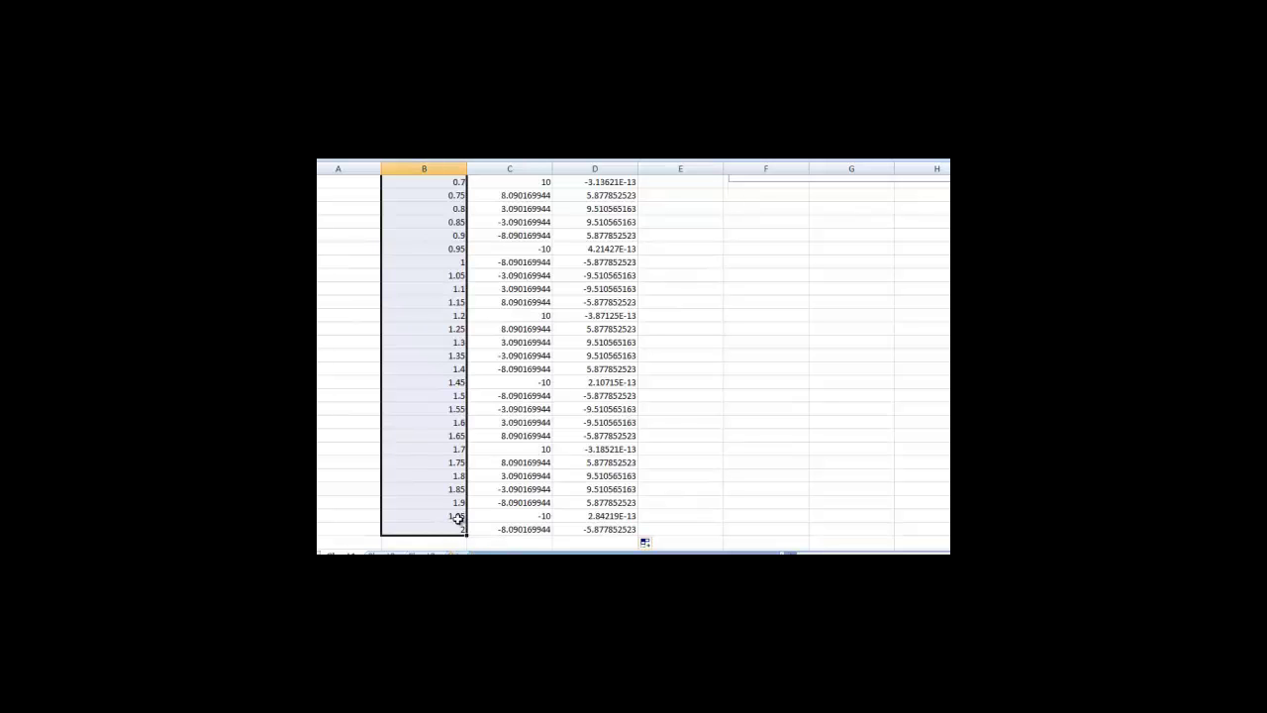
scroll(683, 411, "up", 6)
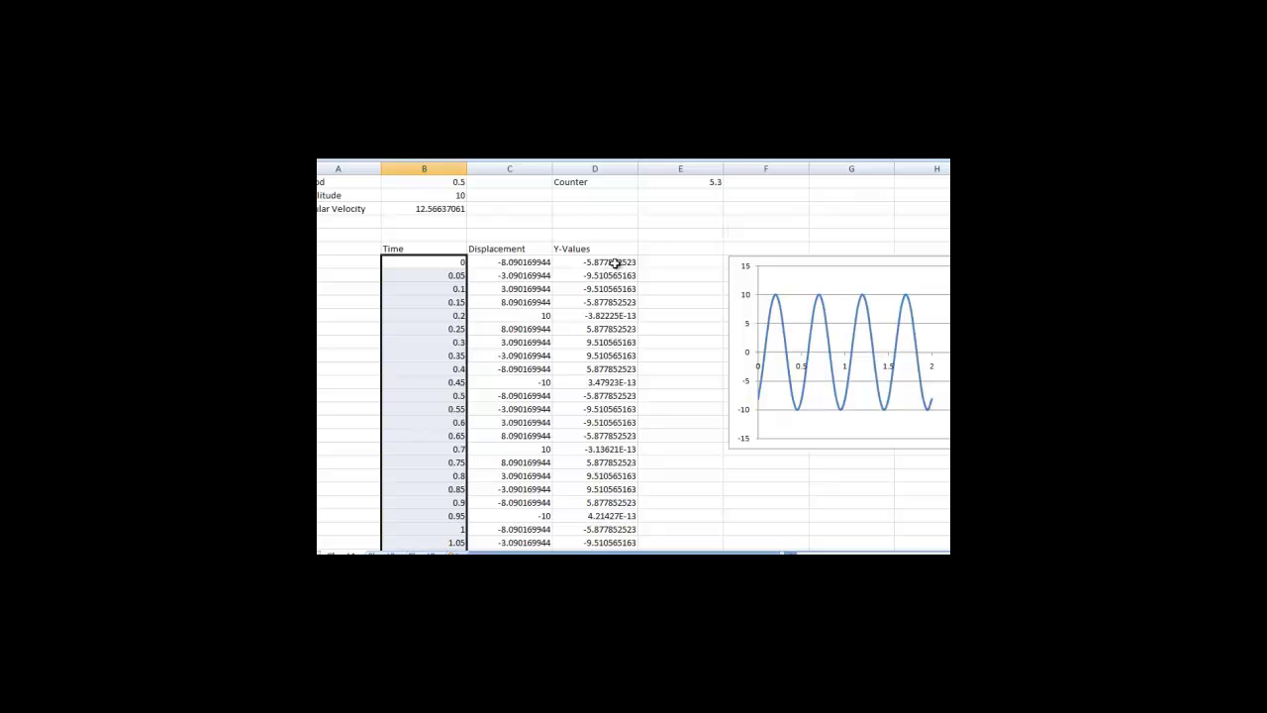
left_click_drag(615, 262, 618, 531)
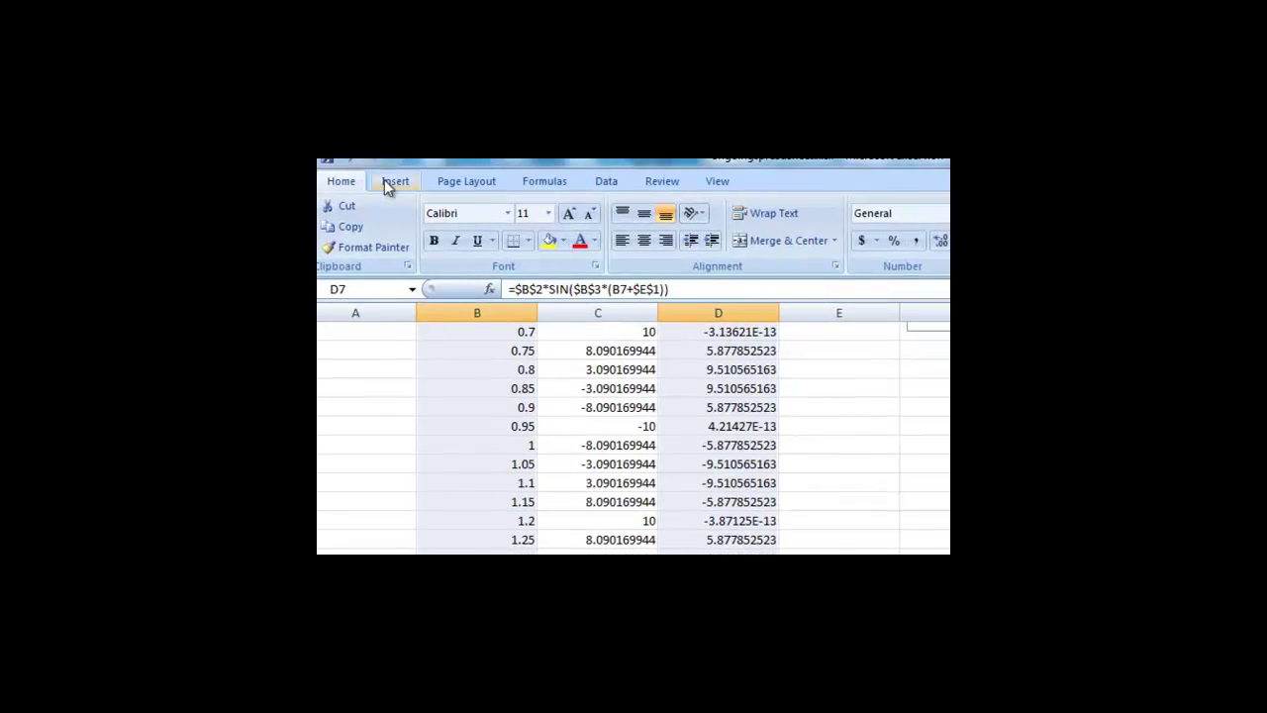
Step: Insert a Scatter with Smooth Lines chart of Y-Values against Time, placed next to the first chart
left_click(392, 184)
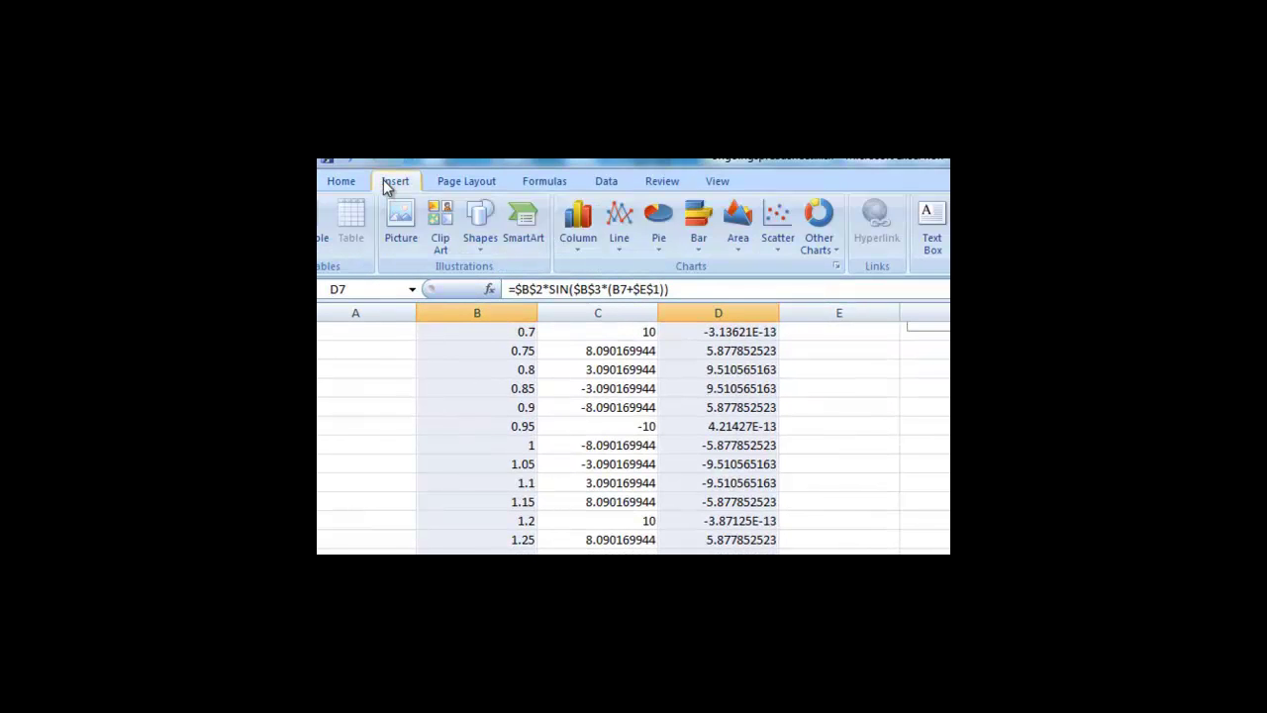
left_click(782, 244)
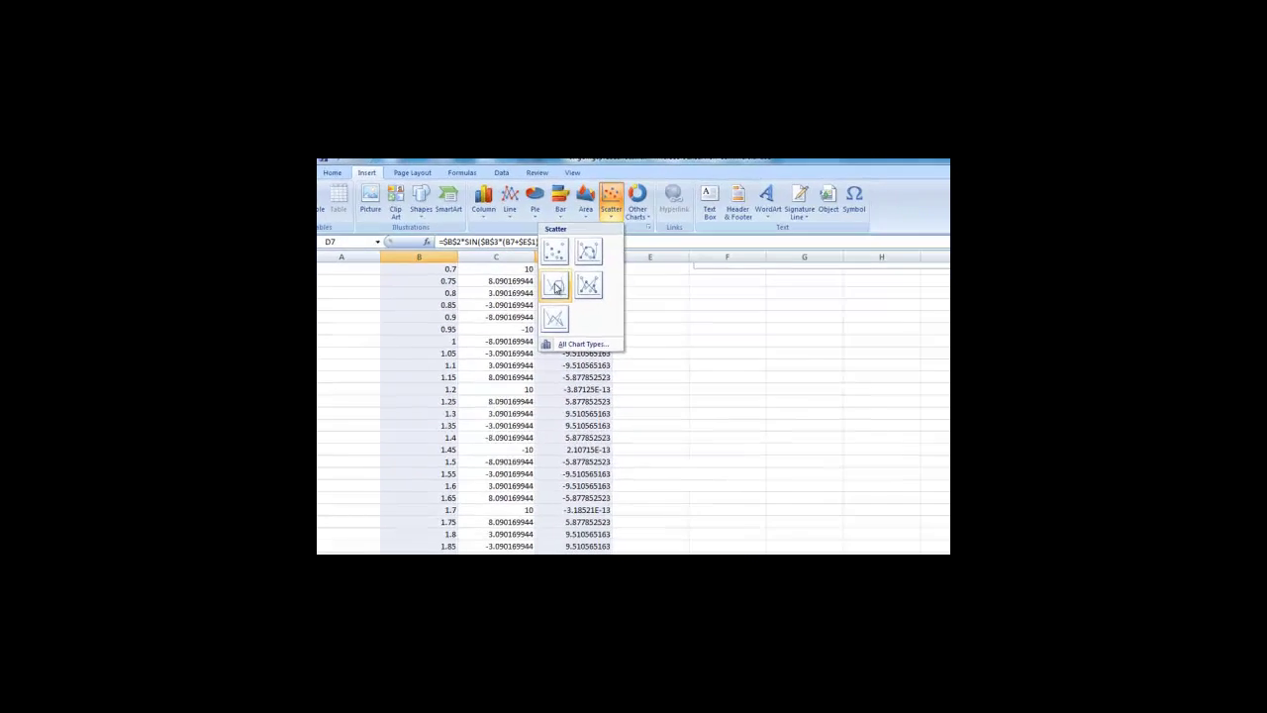
left_click(566, 293)
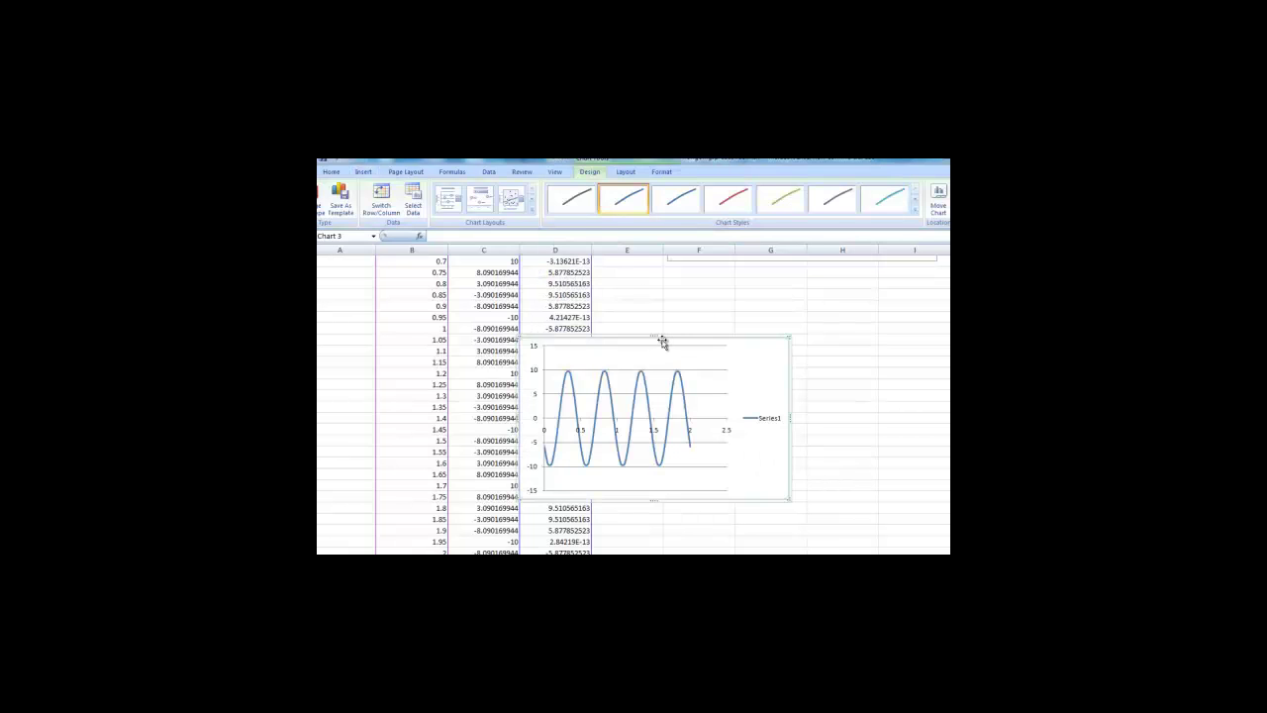
left_click_drag(660, 335, 811, 270)
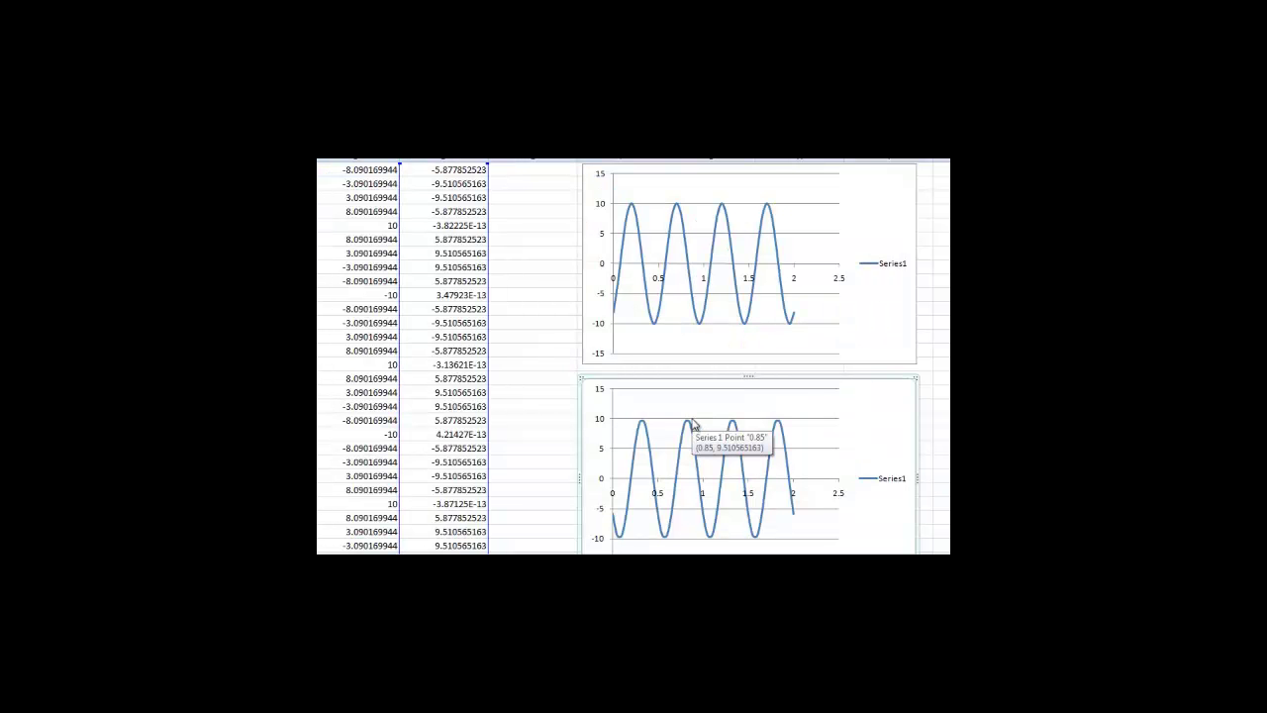
left_click(514, 493)
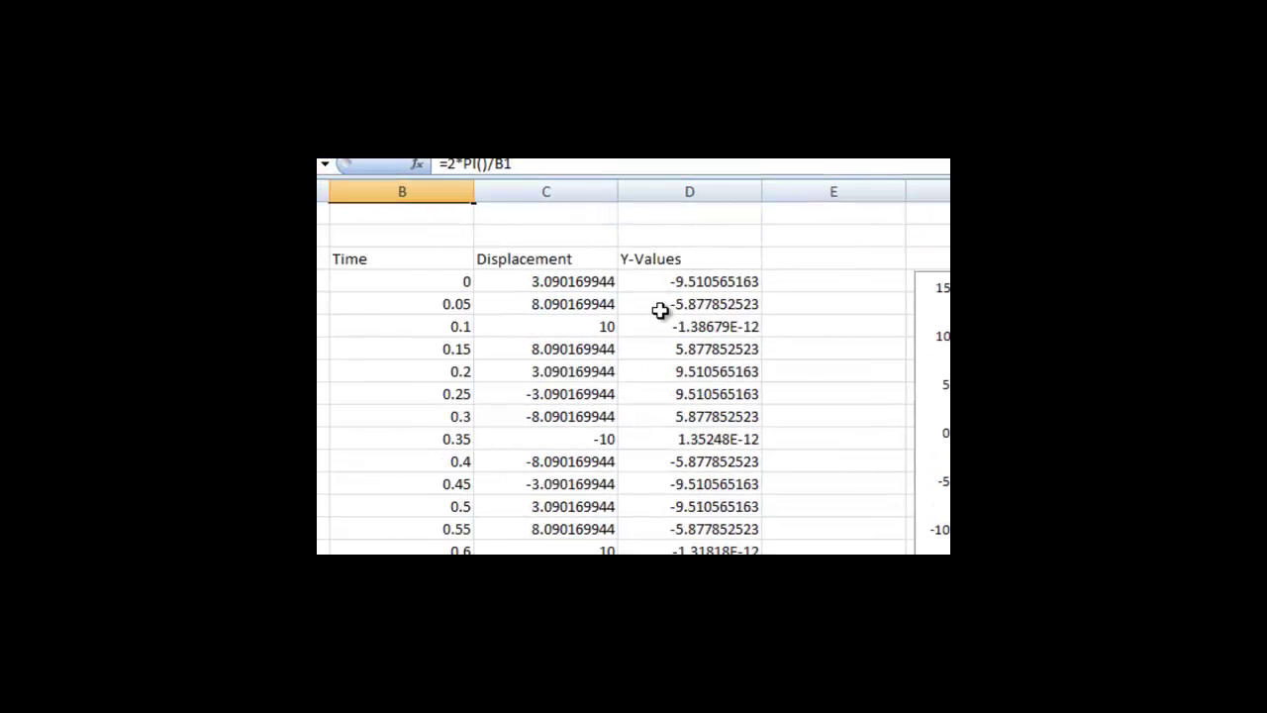
Step: Insert a Scatter with only Markers chart from cells C7:D7
left_click(534, 214)
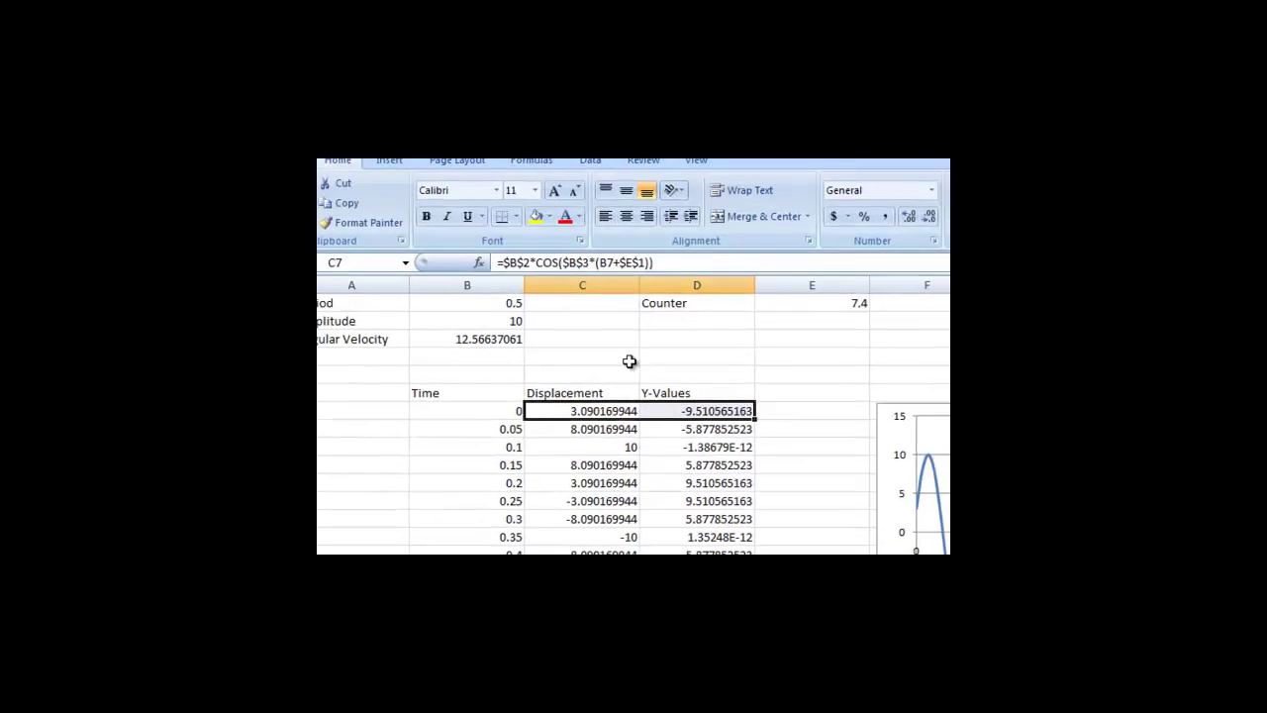
left_click(399, 175)
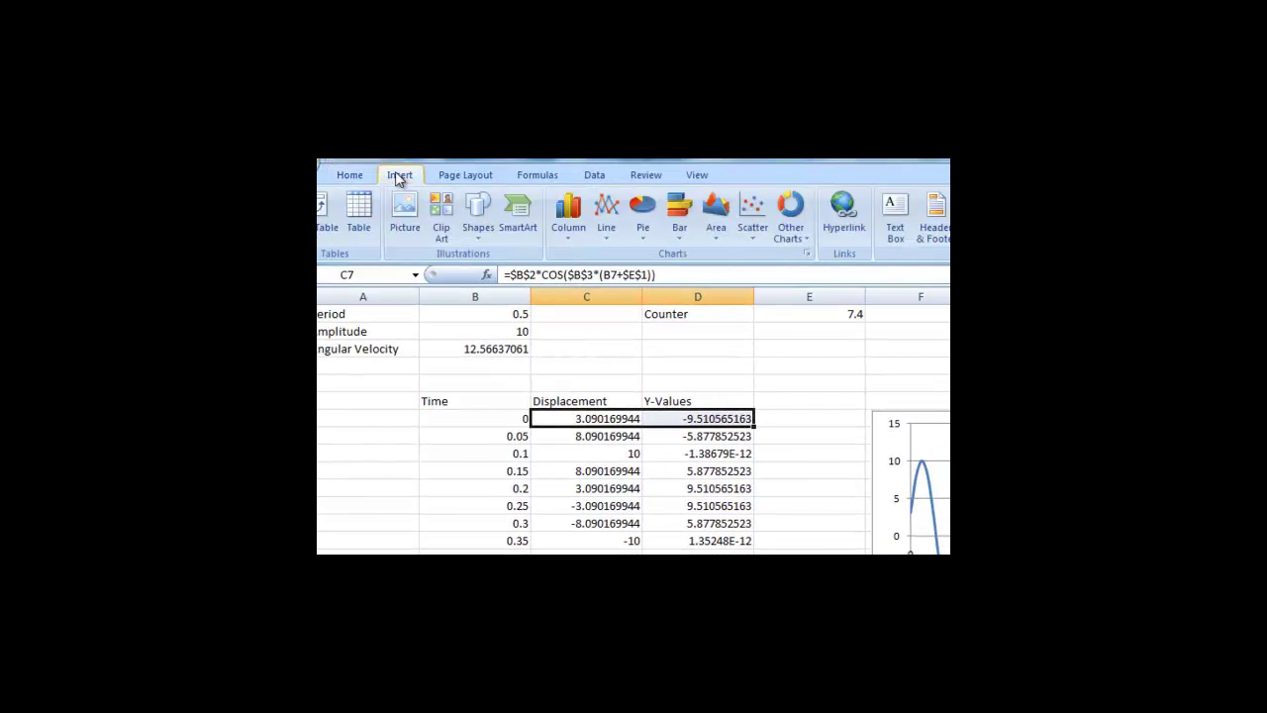
left_click(758, 231)
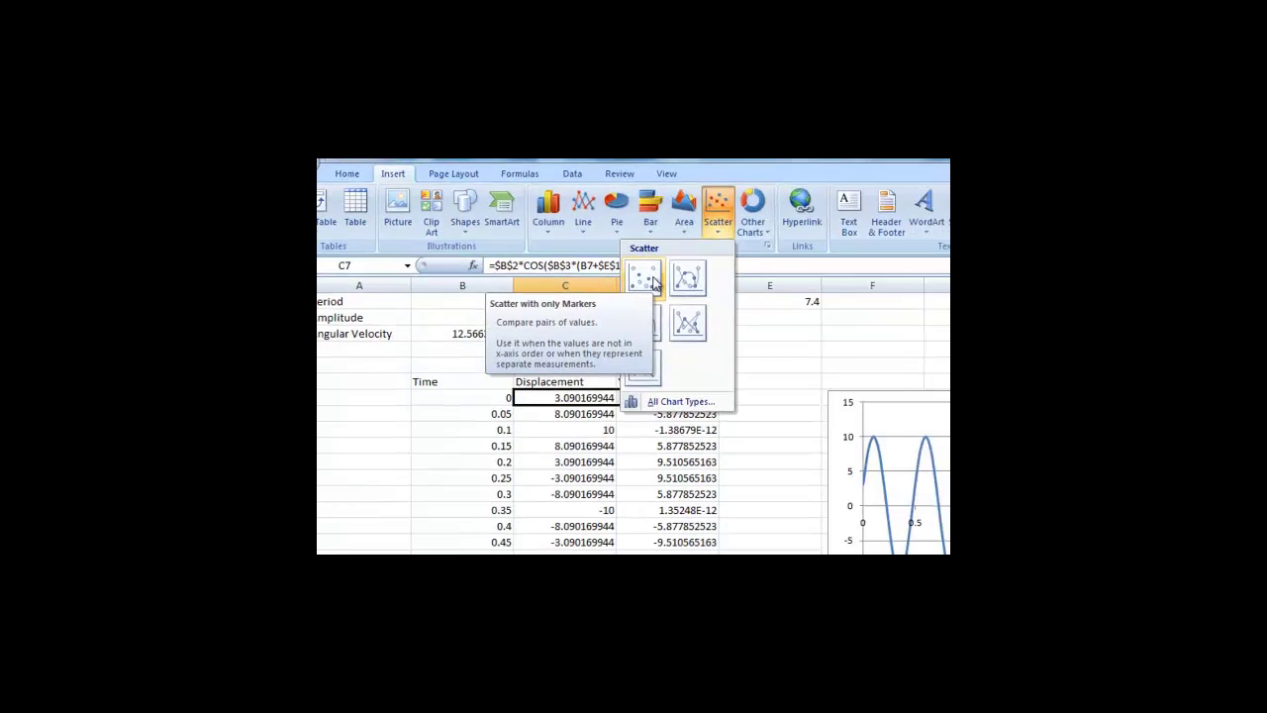
left_click(644, 281)
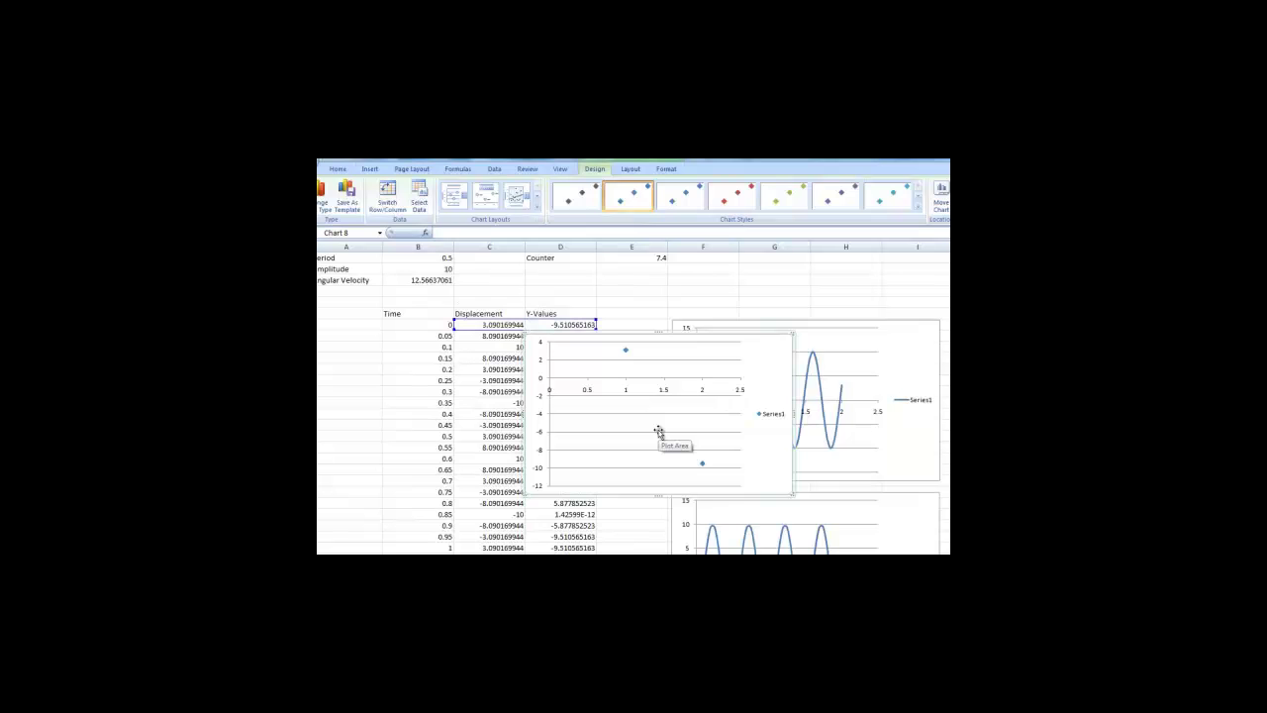
Step: Edit Series1 so its X values are =Sheet1!$C$7 and its Y values =Sheet1!$D$7
right_click(760, 455)
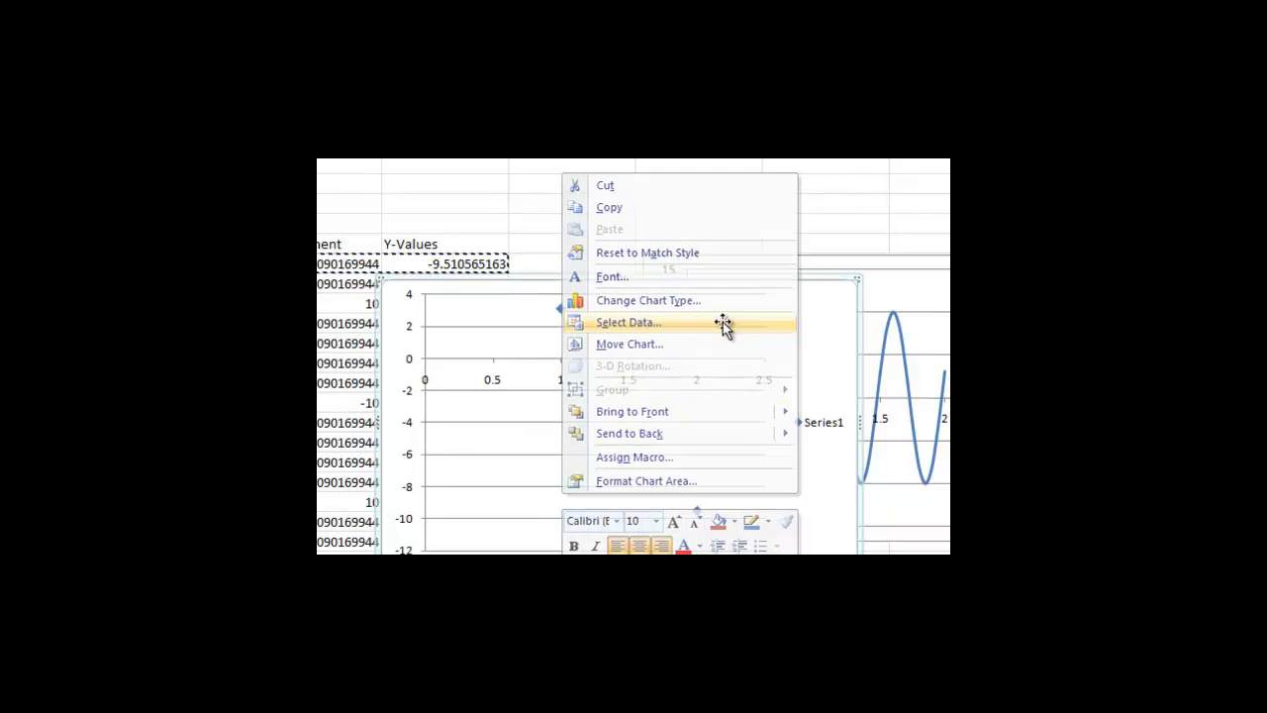
left_click(723, 322)
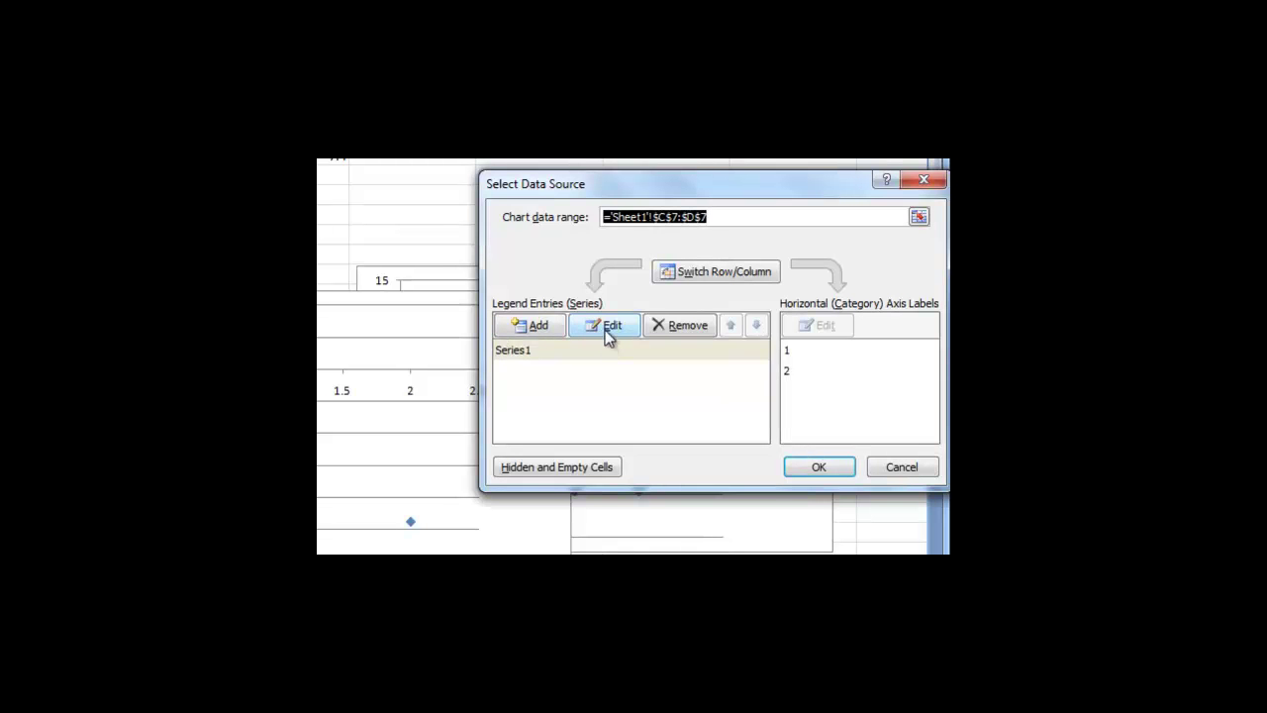
left_click(605, 329)
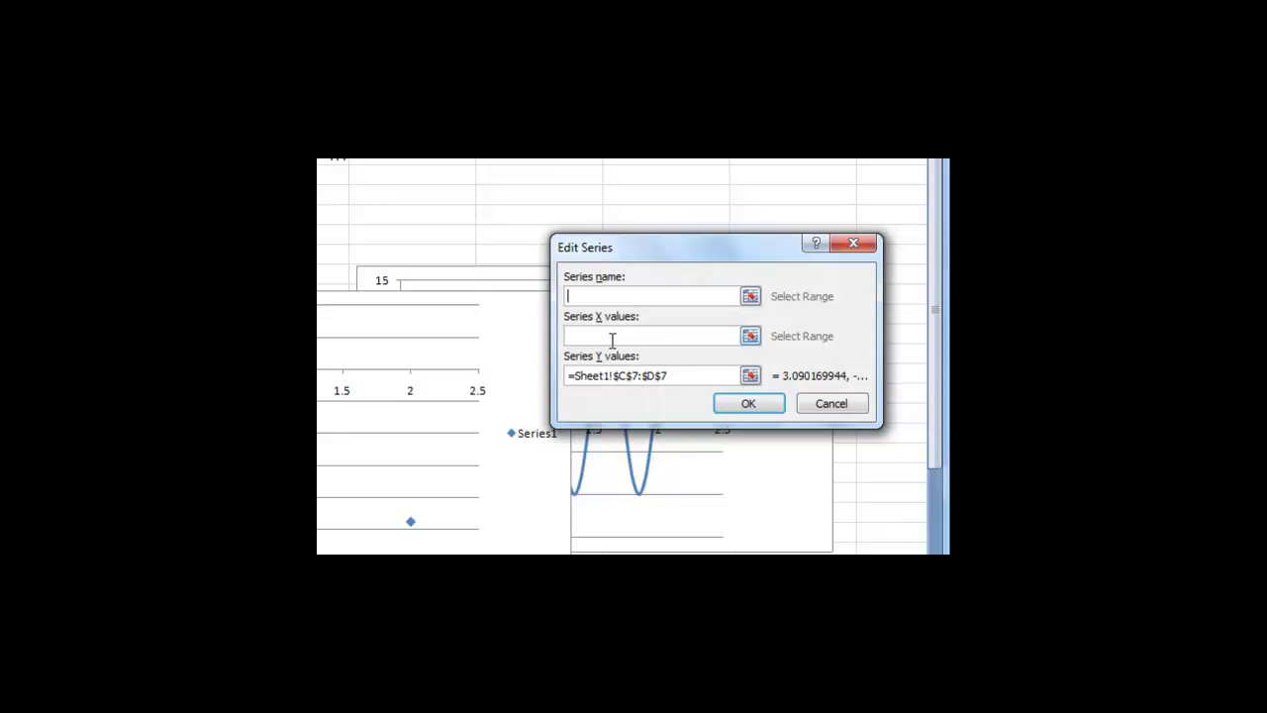
left_click(611, 340)
type("=Sheet1!$C$7")
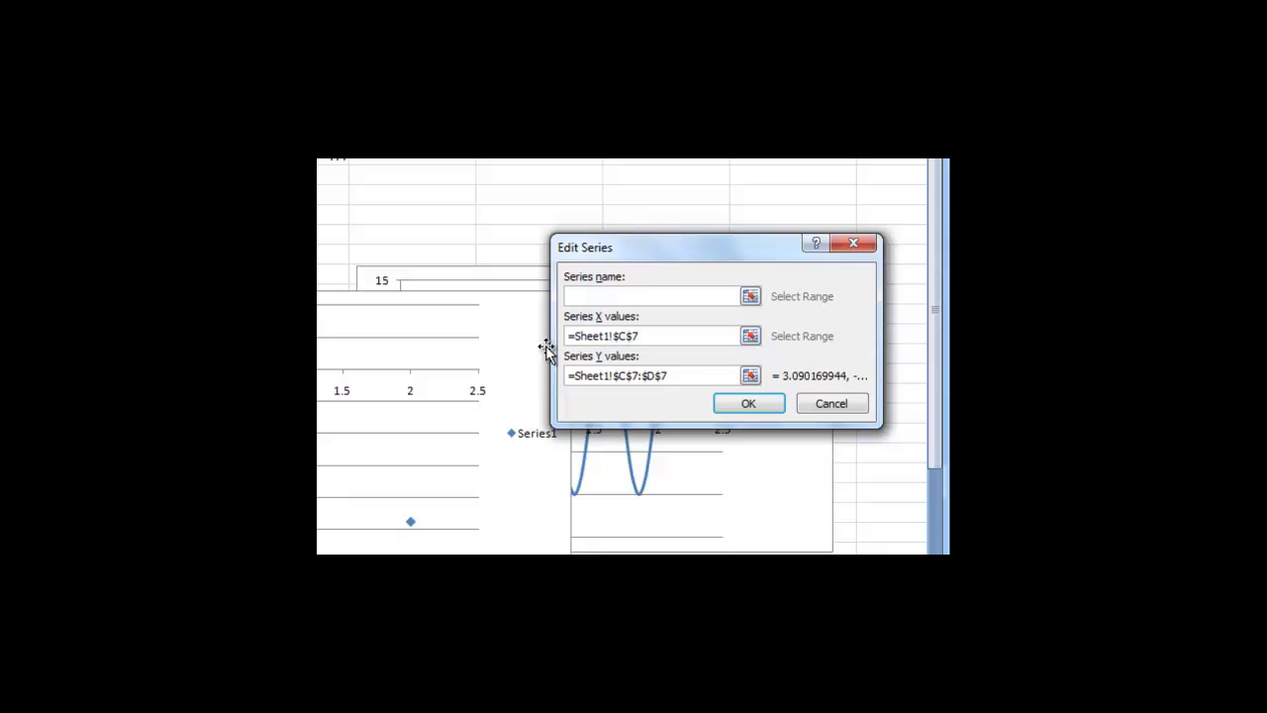
left_click(681, 375)
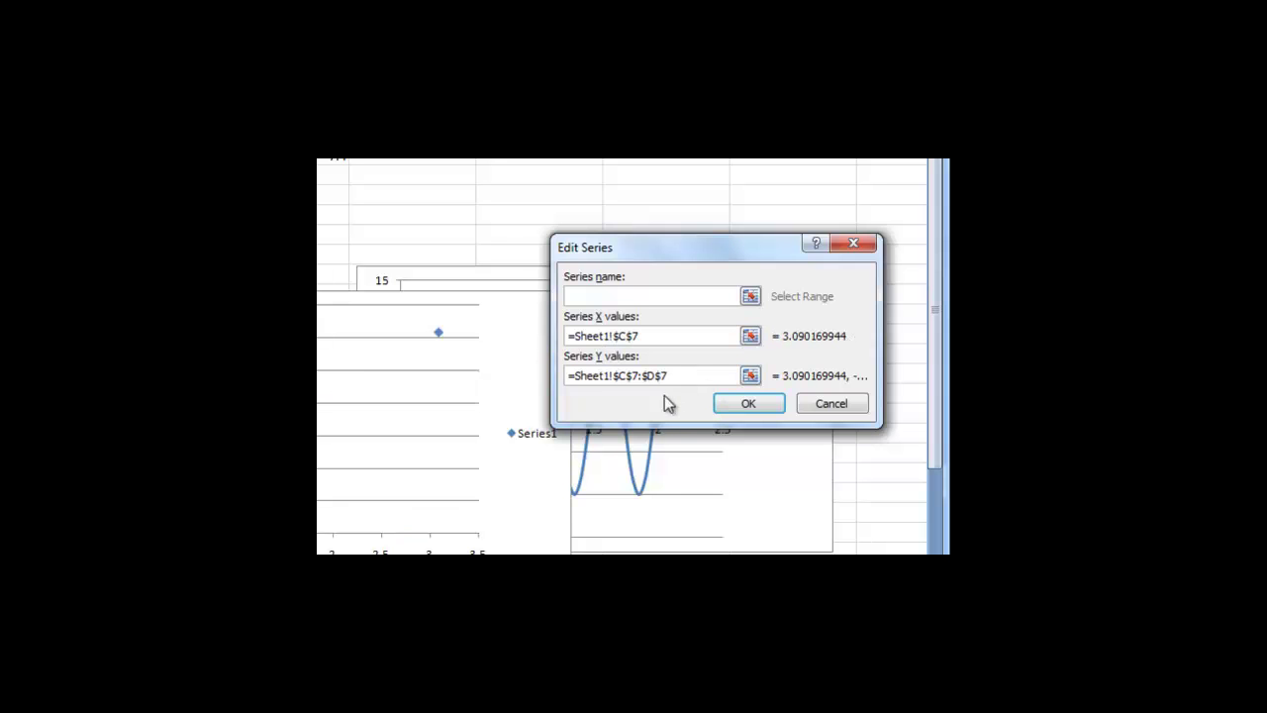
key("BackSpace")
key("BackSpace")
key("BackSpace")
key("BackSpace")
key("BackSpace")
left_click(751, 402)
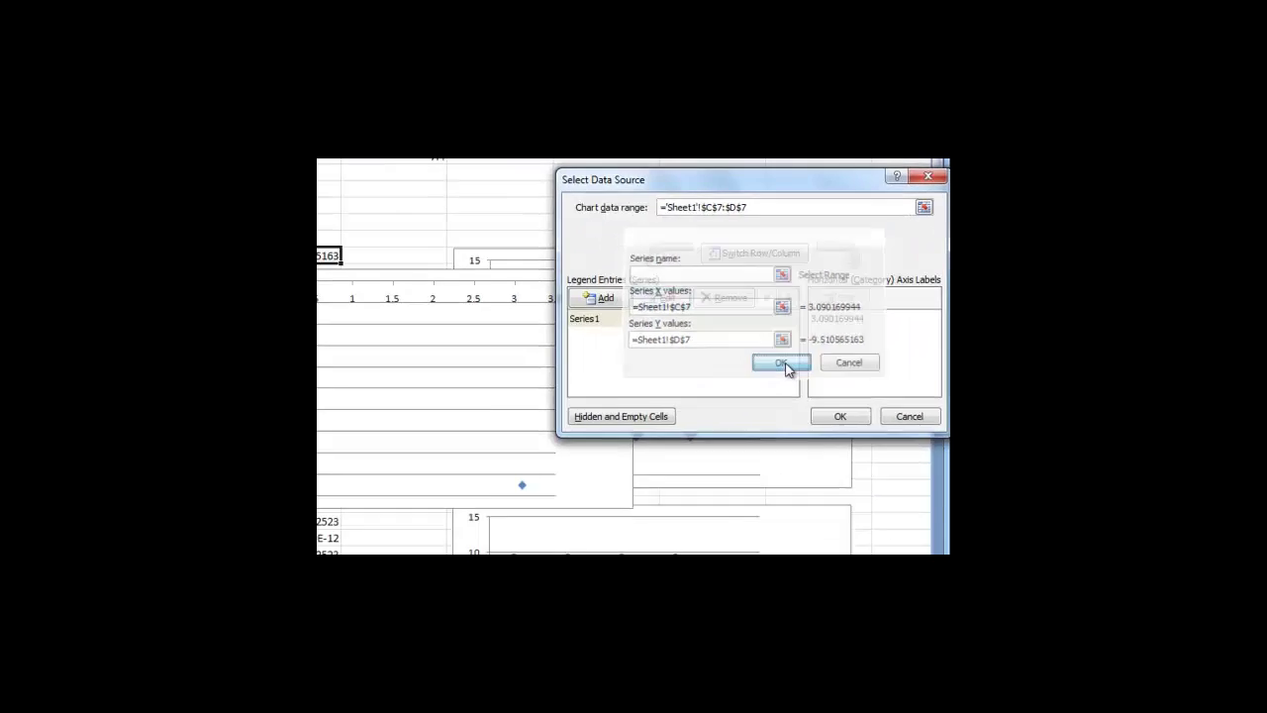
left_click(855, 380)
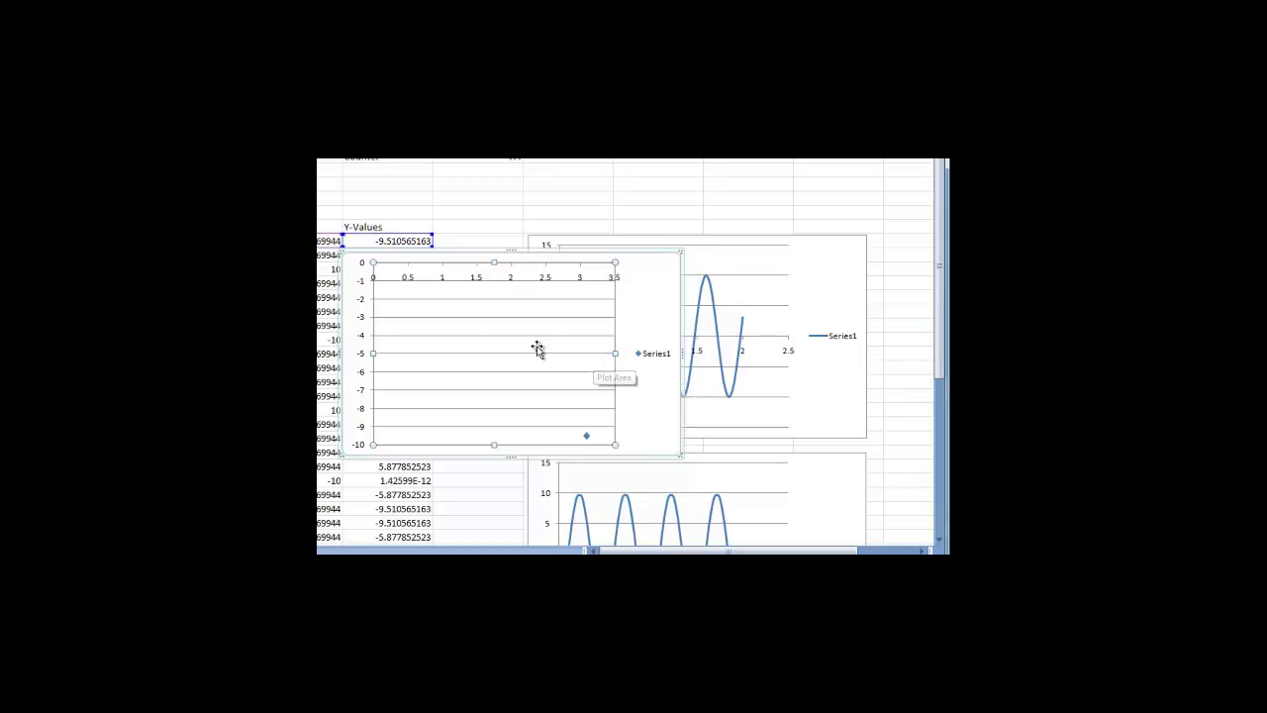
Step: Set the vertical axis to a fixed minimum of -2.0 and fixed maximum of 2.0
right_click(362, 374)
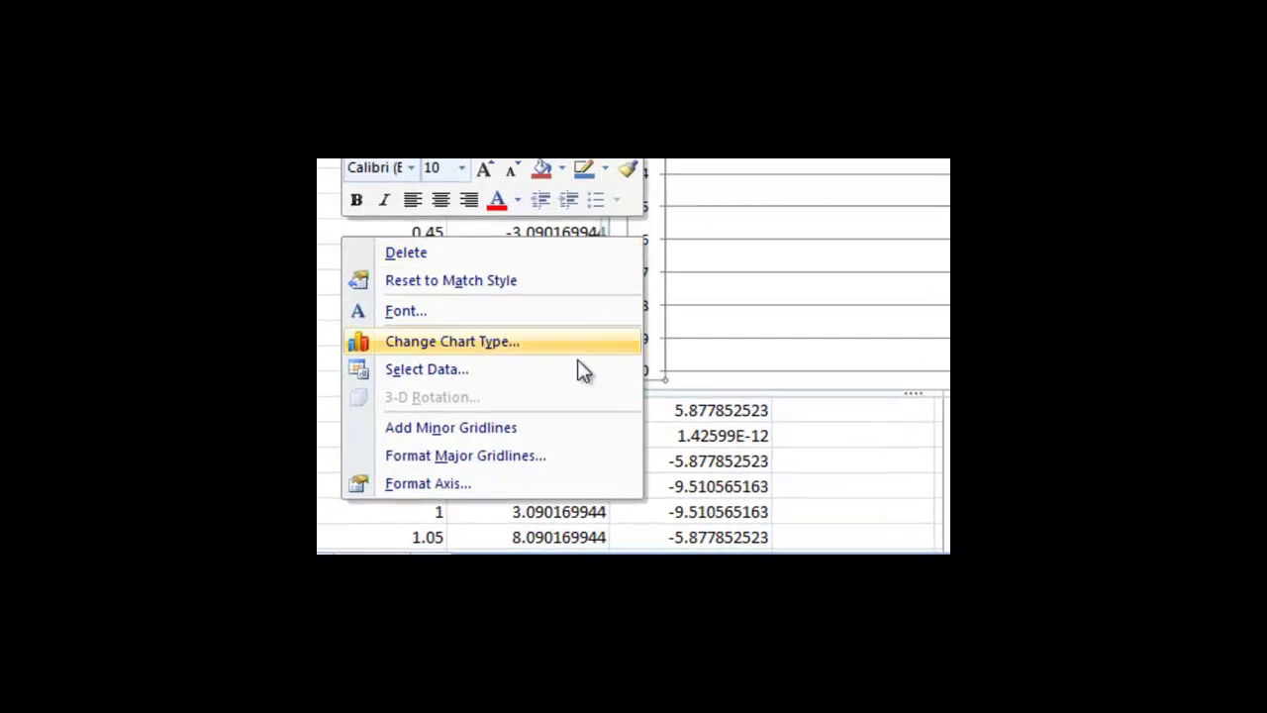
left_click(570, 489)
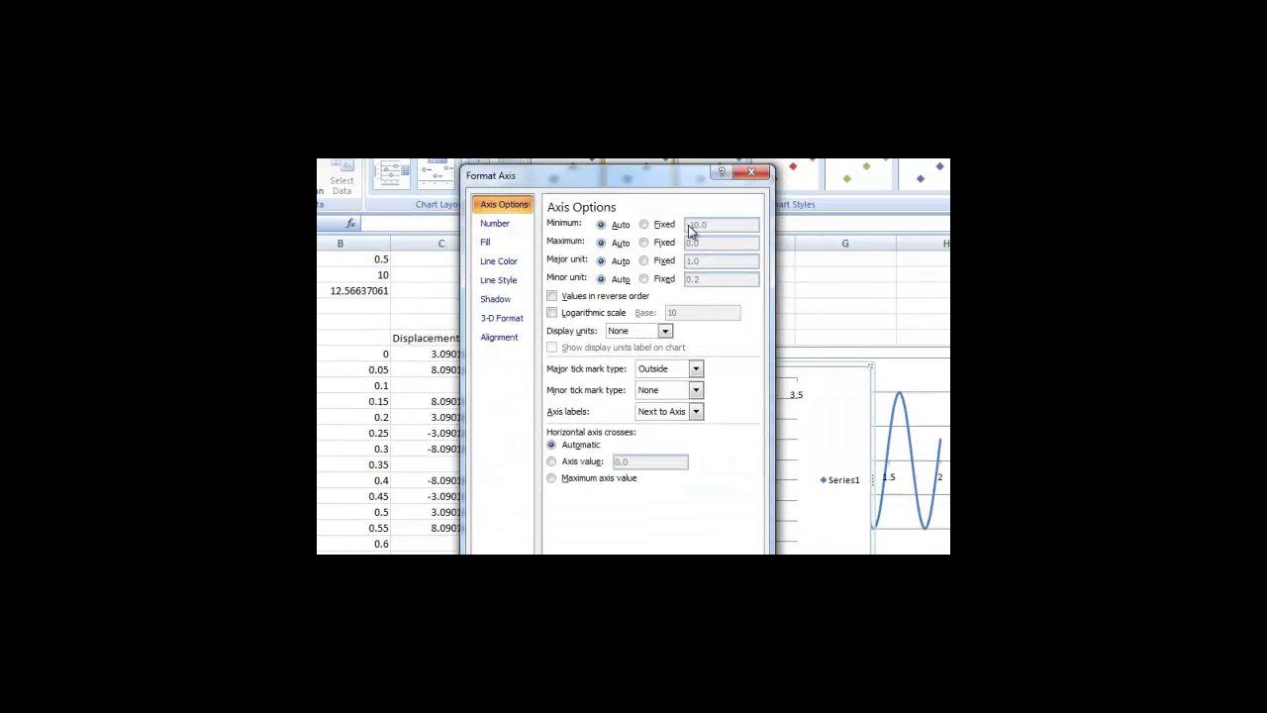
left_click(643, 226)
left_click(710, 224)
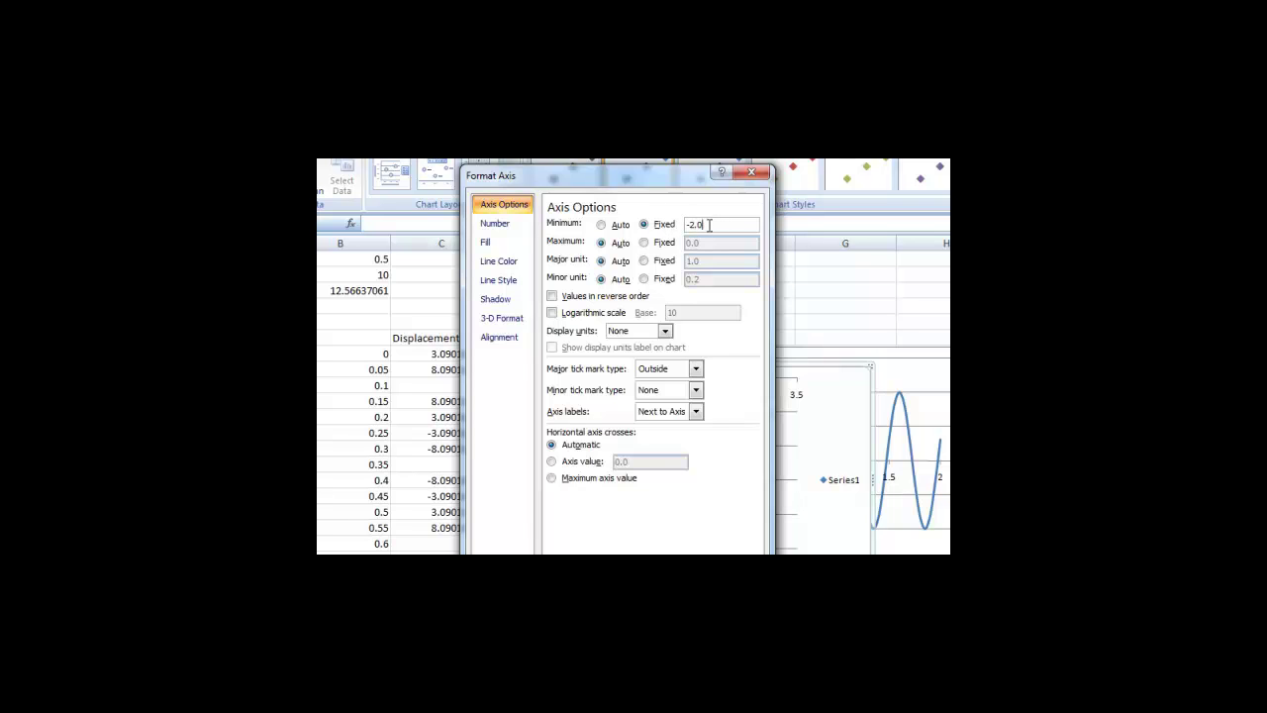
left_click(644, 242)
left_click(711, 243)
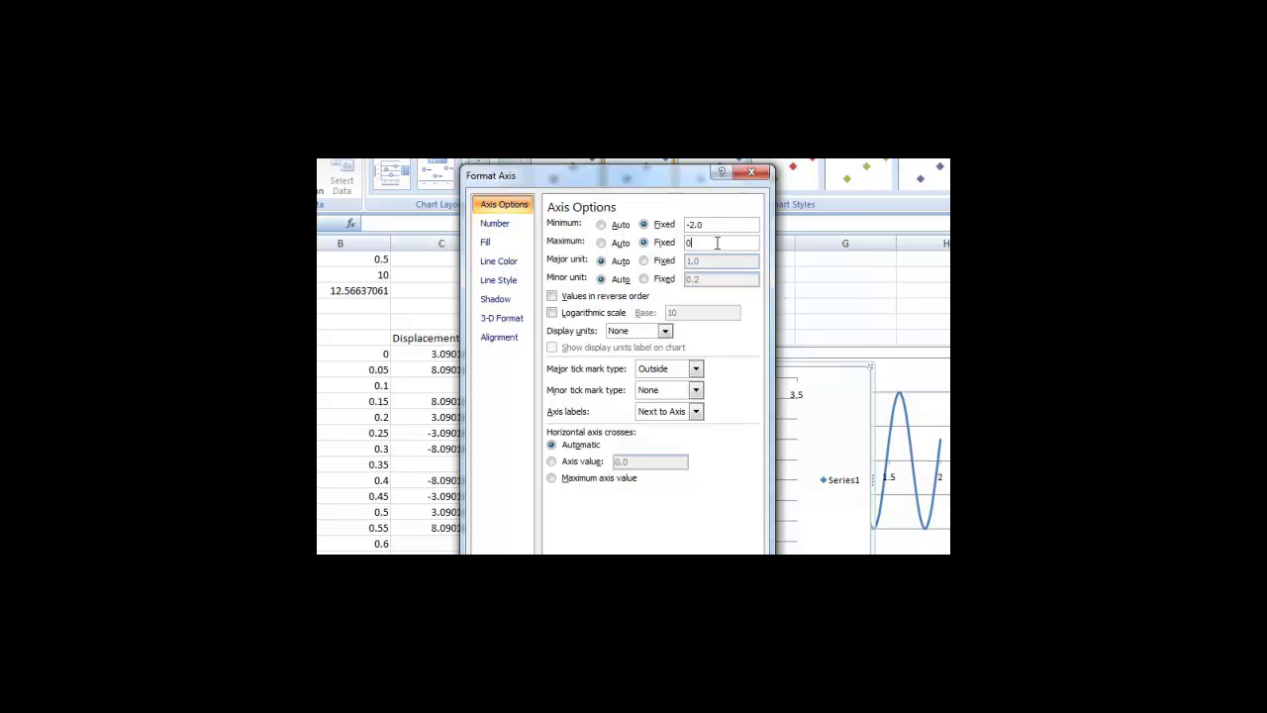
type("2.0")
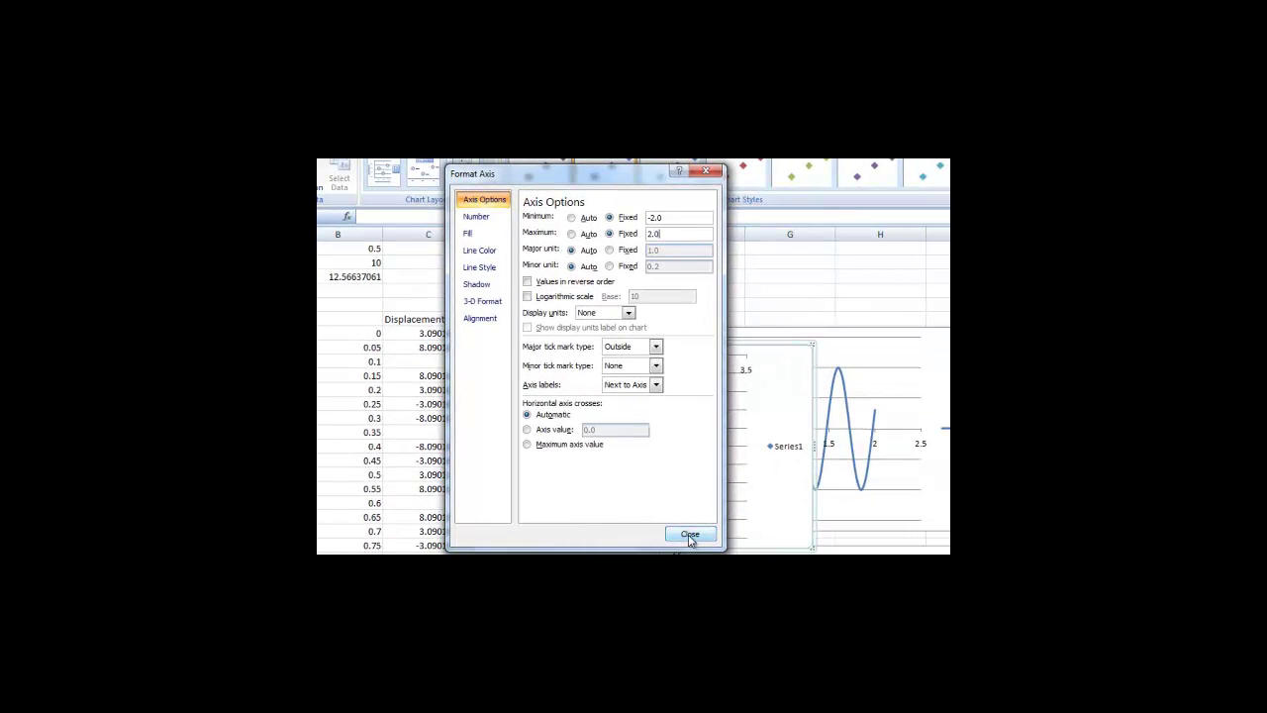
left_click(690, 536)
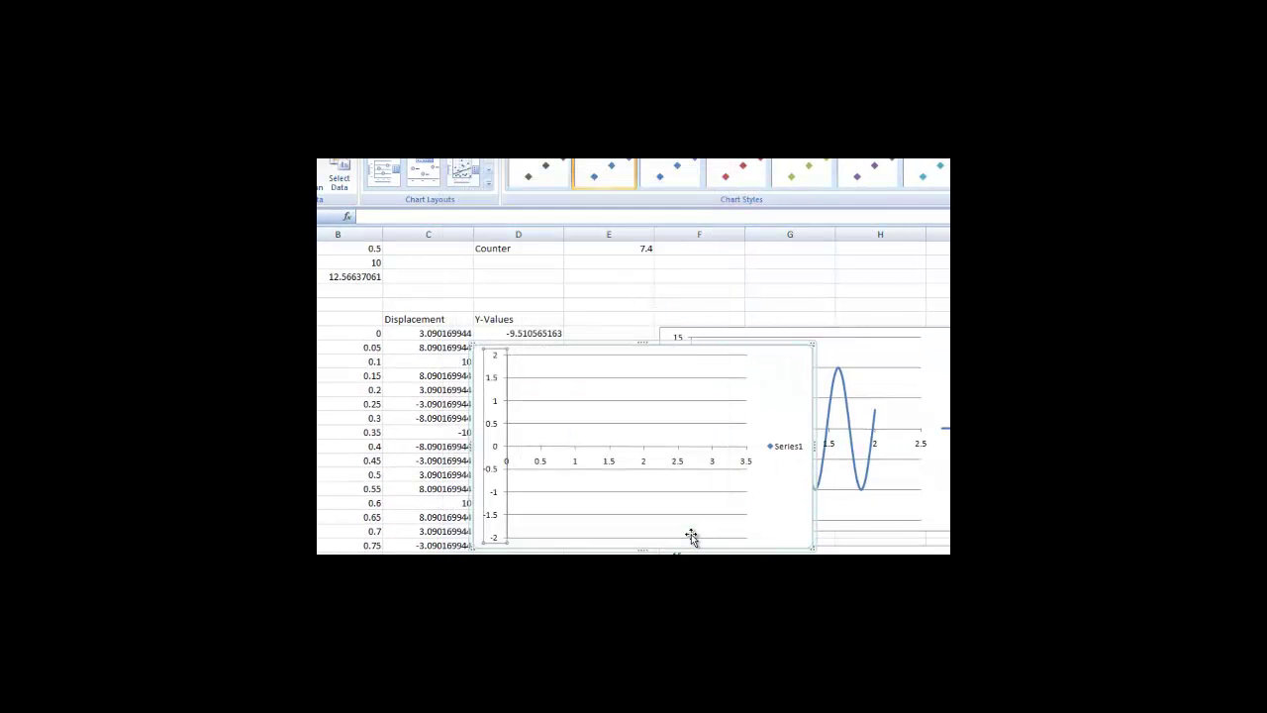
Step: Set the horizontal axis to a fixed minimum of -2.0 and maximum of 2.0, replacing 3.5
left_click(646, 457)
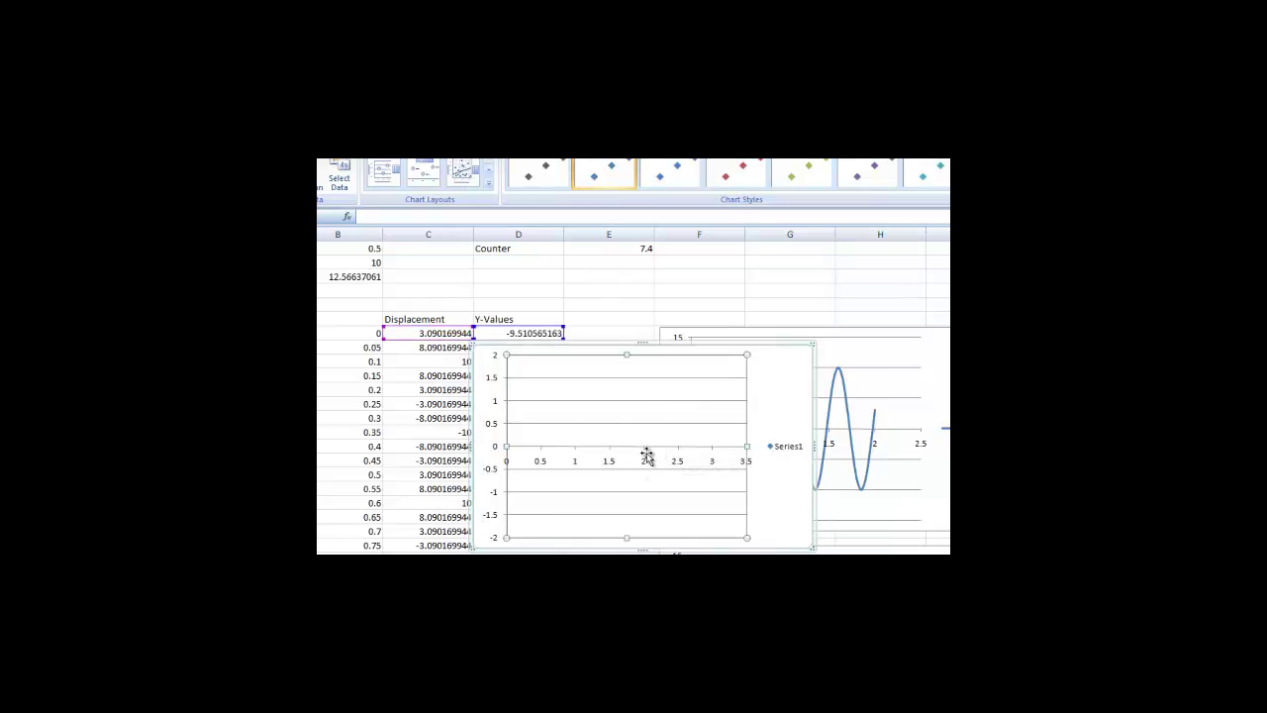
right_click(645, 456)
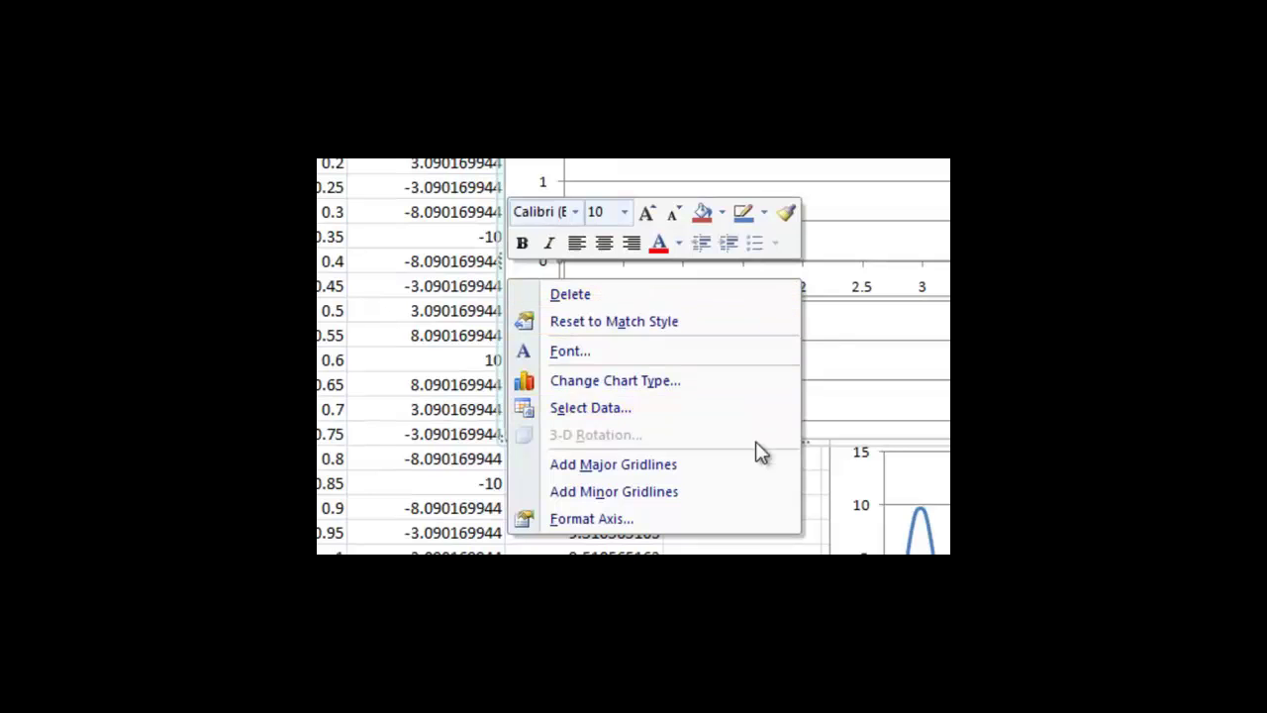
left_click(745, 531)
left_click(597, 222)
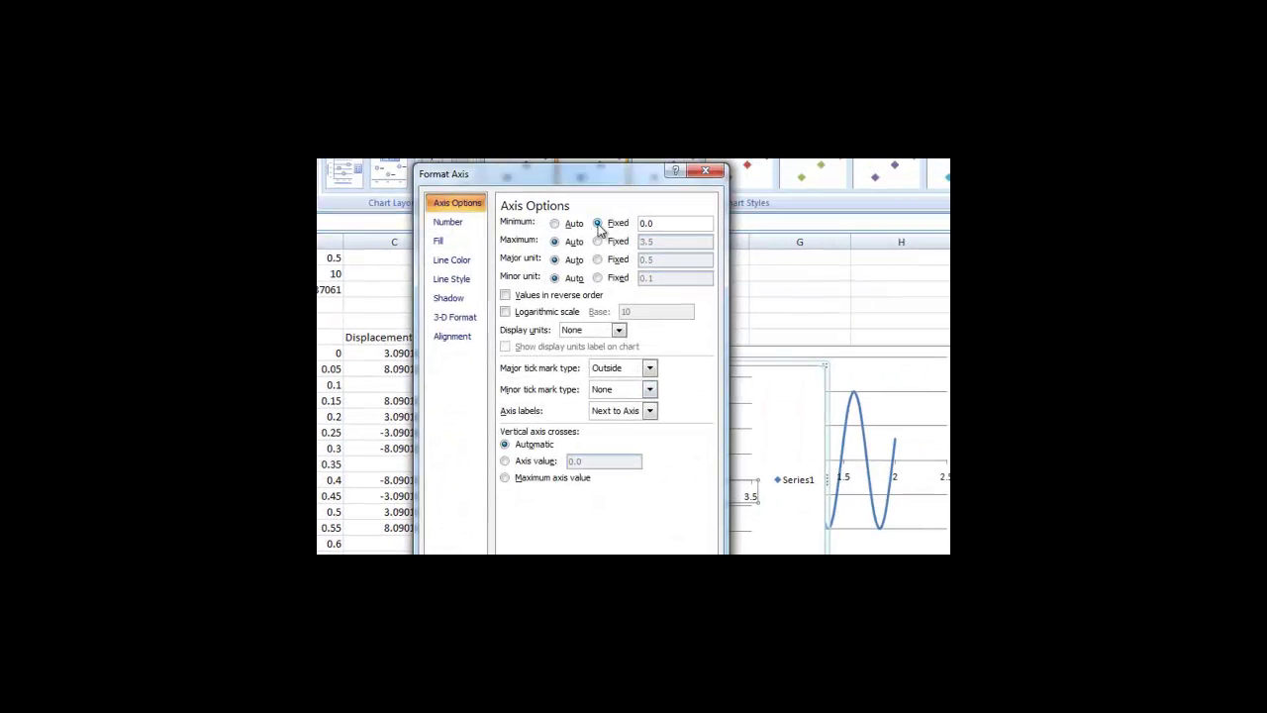
left_click(679, 222)
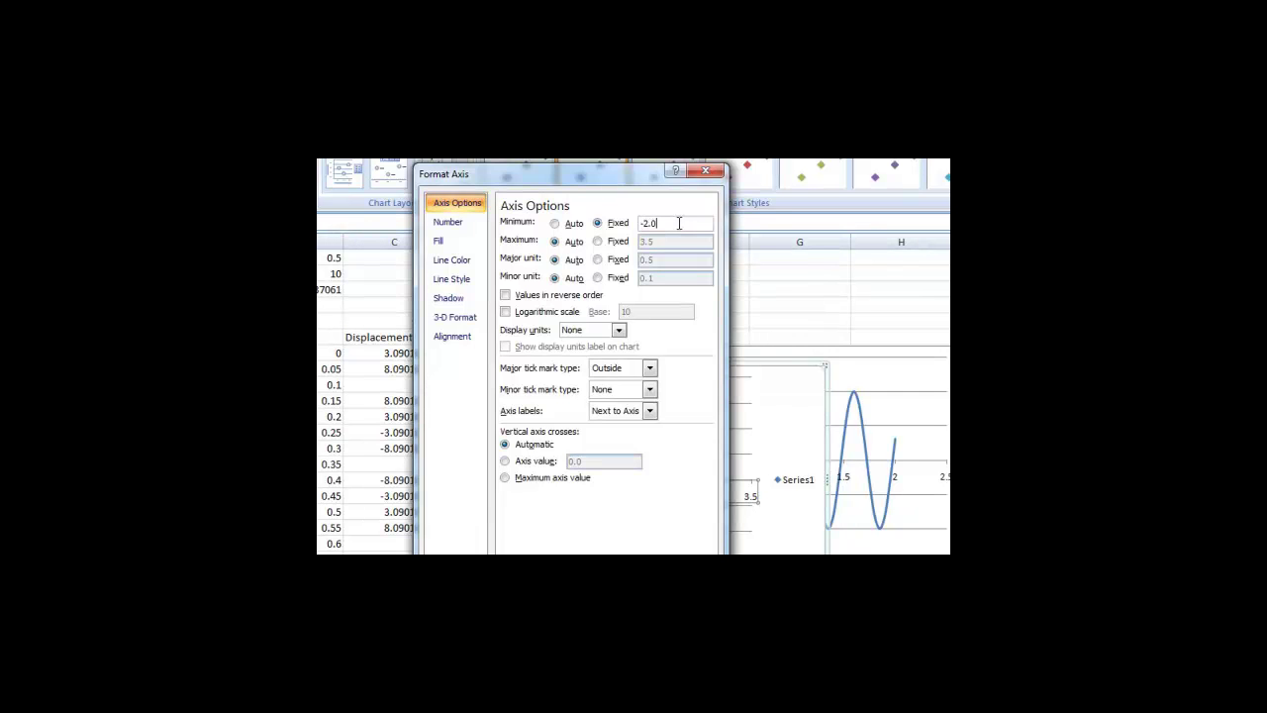
left_click(610, 240)
left_click(679, 242)
key("BackSpace")
key("BackSpace")
key("BackSpace")
type("2")
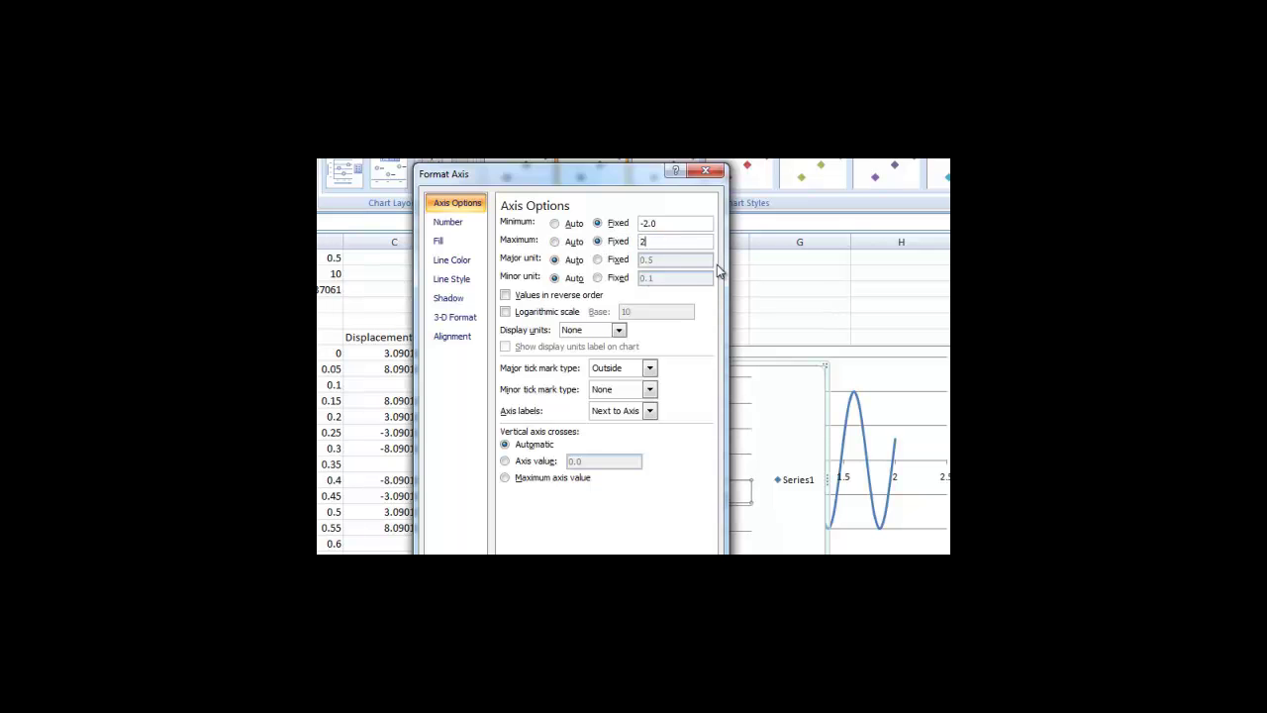
type(".0")
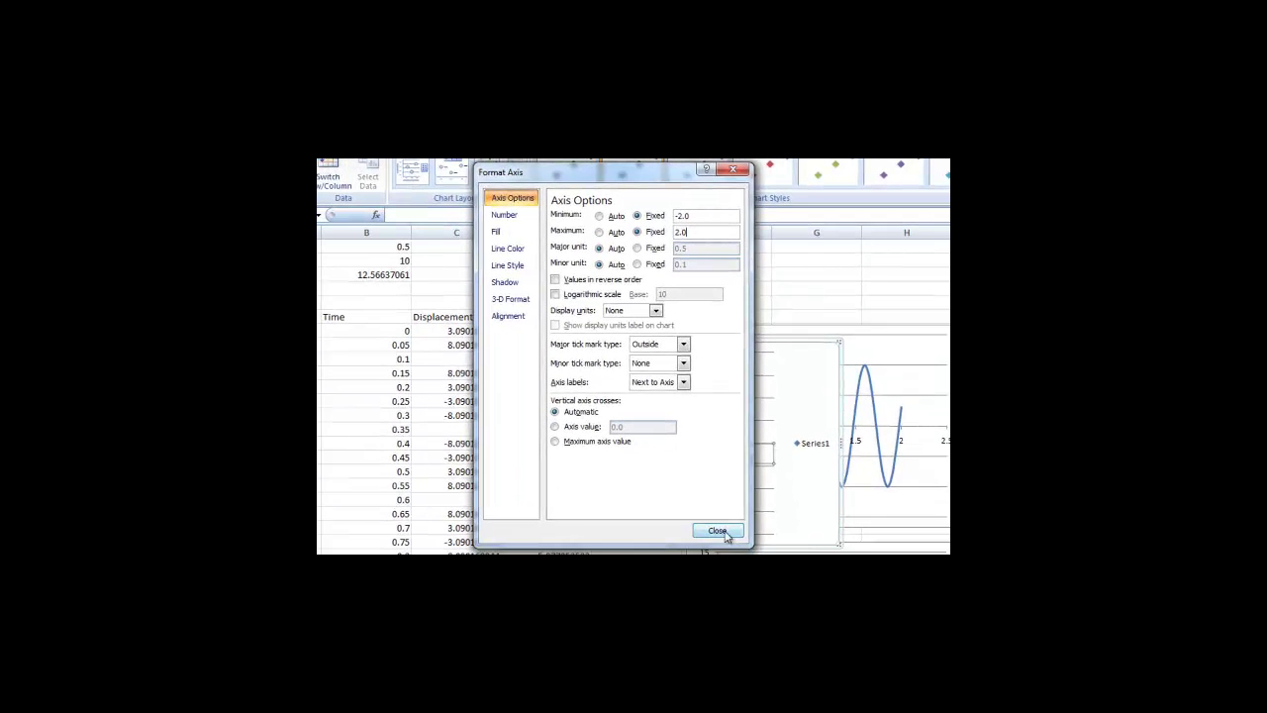
left_click(726, 536)
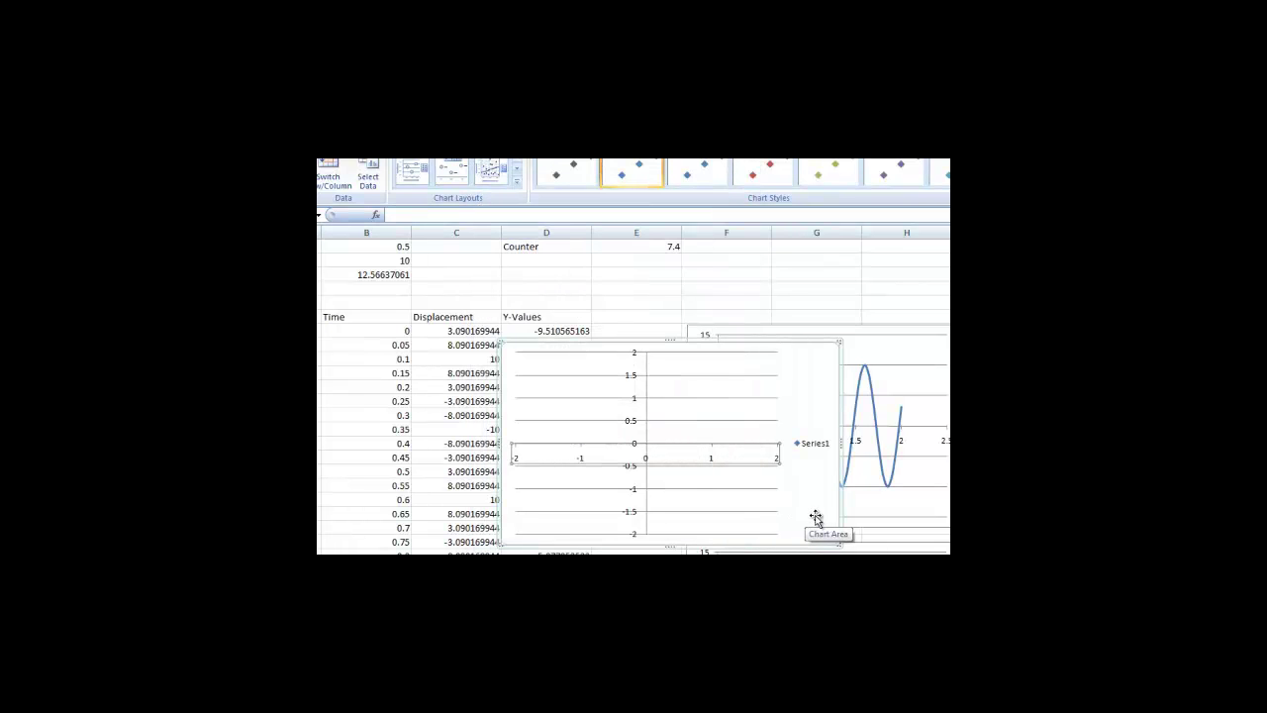
Step: Change the Amplitude in B2 to 1 and the Period in B1 to 2
left_click(397, 260)
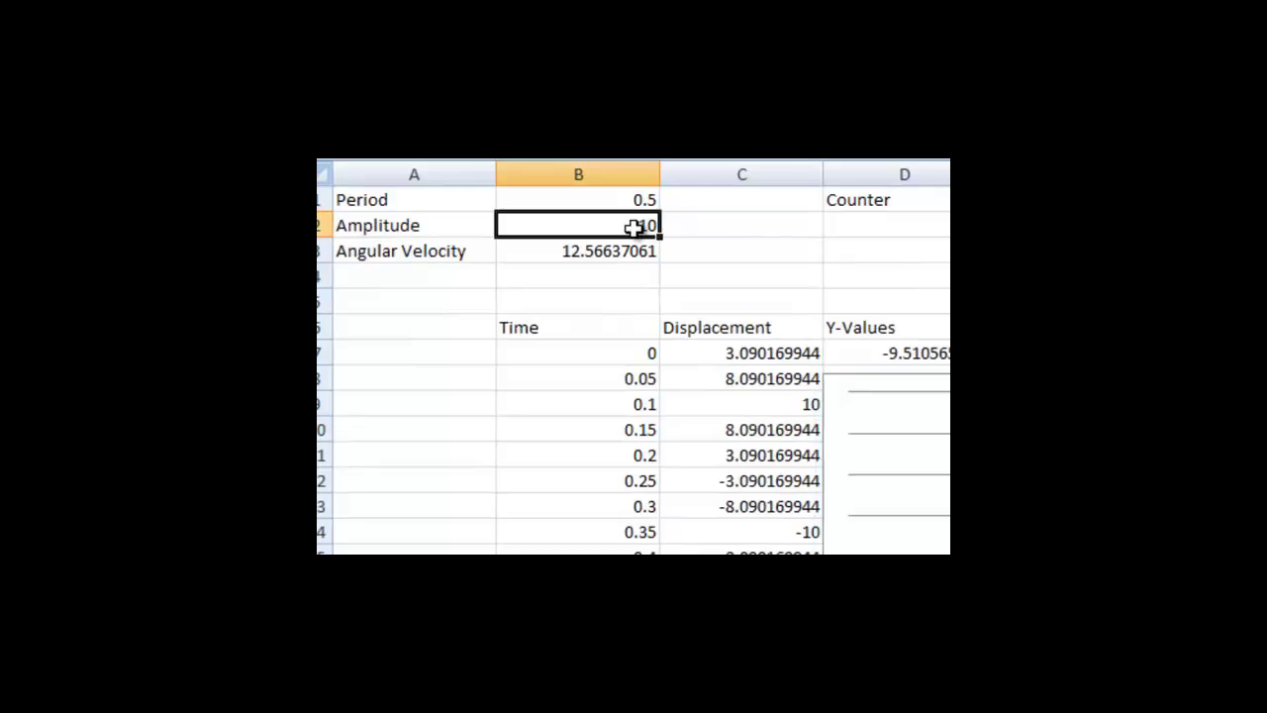
type("1")
left_click(646, 200)
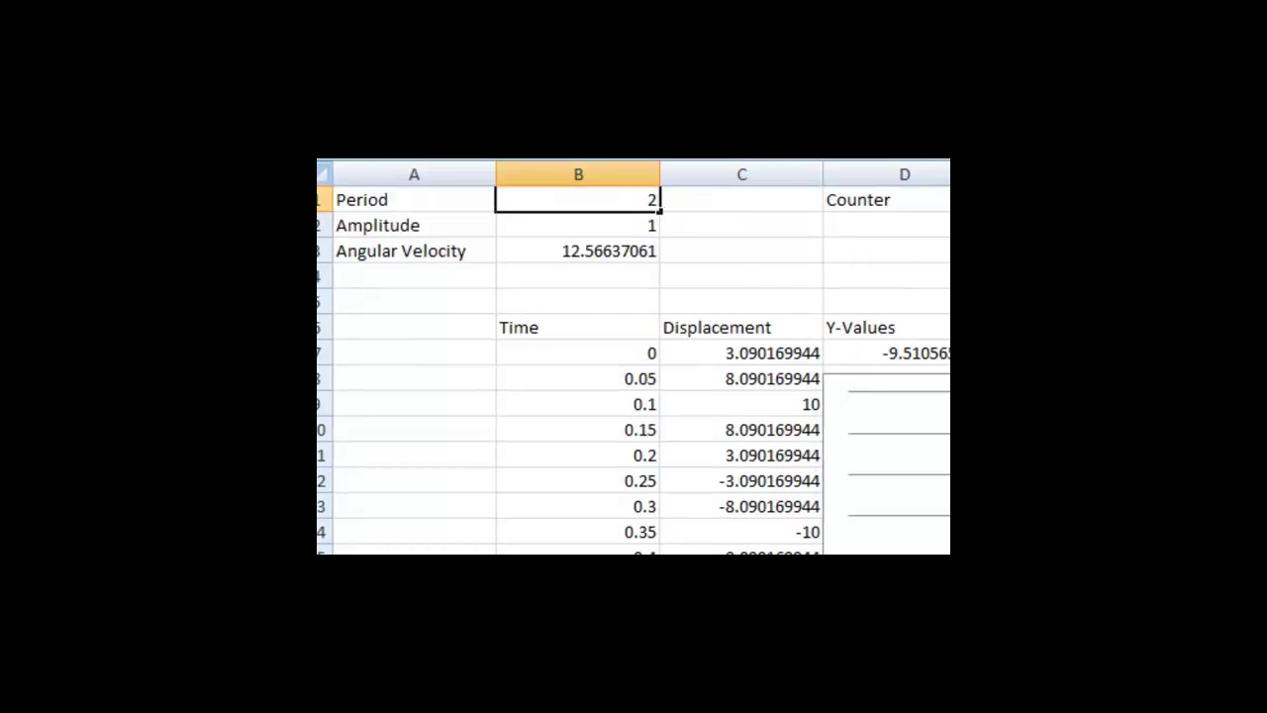
left_click(948, 276)
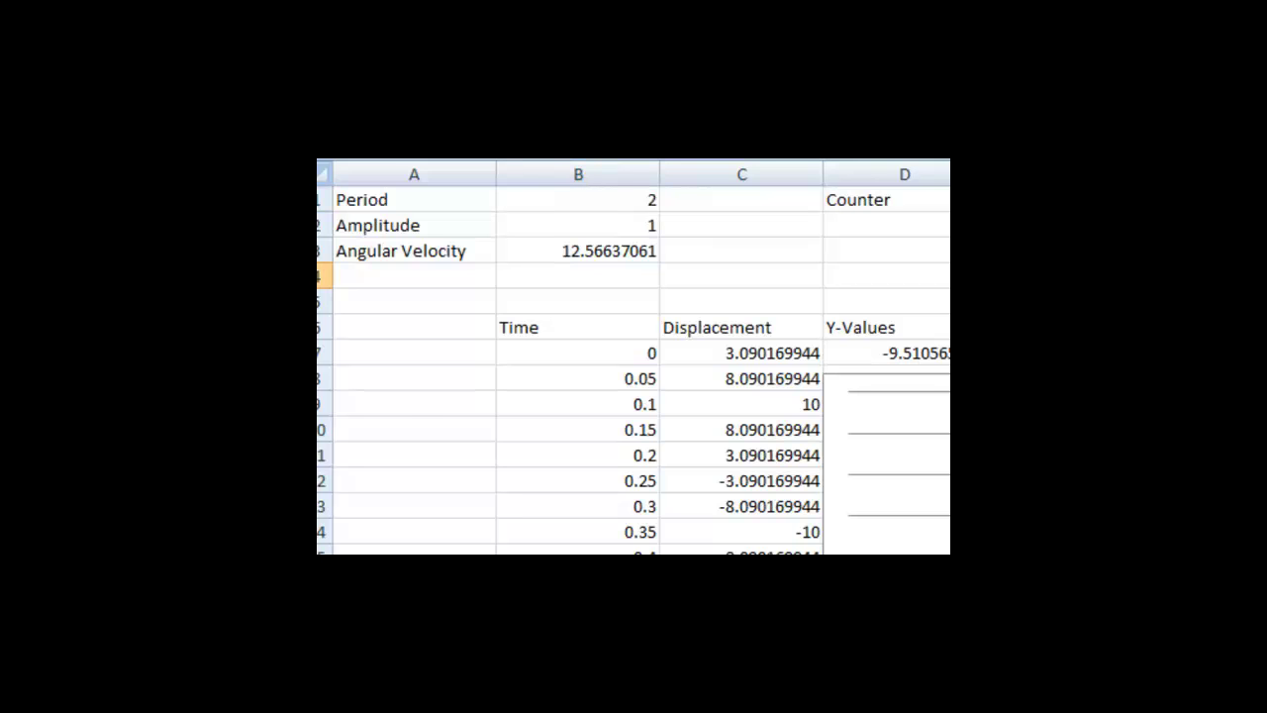